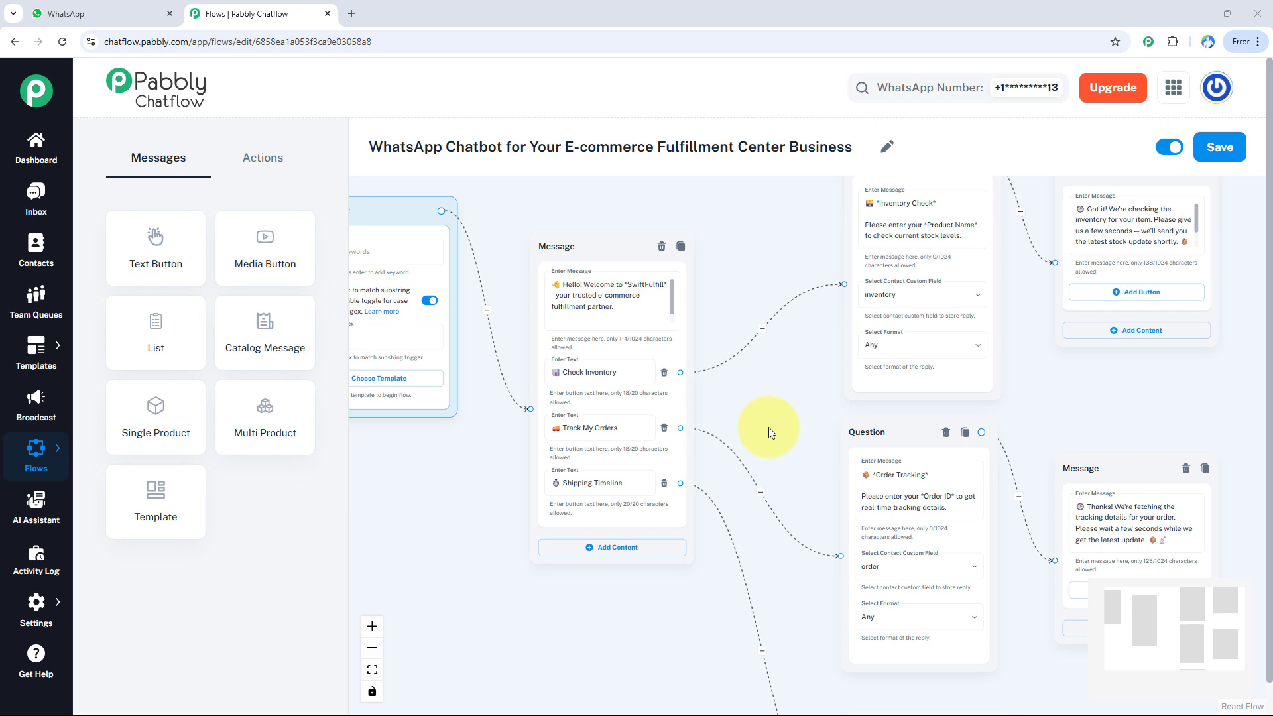
- Look over the finished e-commerce fulfillment chatbot flow, from the Flow Start through its question and message branches
scroll(769, 428, up, 1)
scroll(769, 427, down, 2)
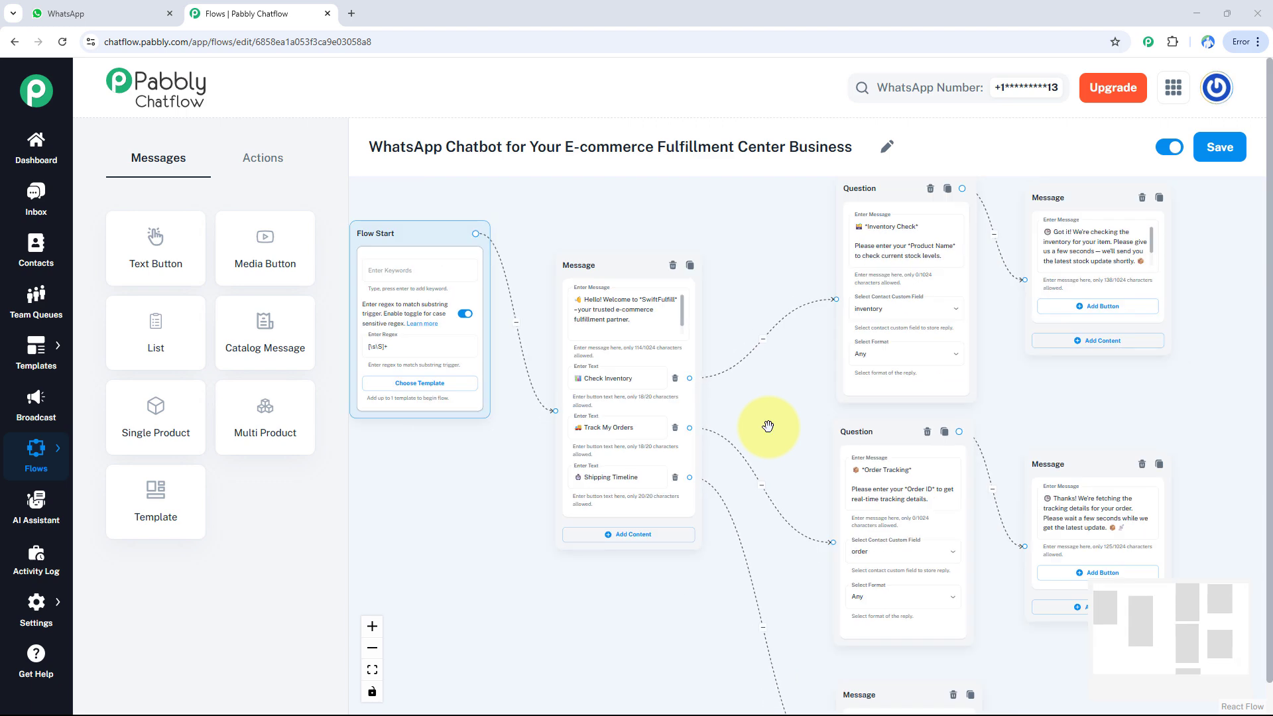
drag(768, 427, 748, 478)
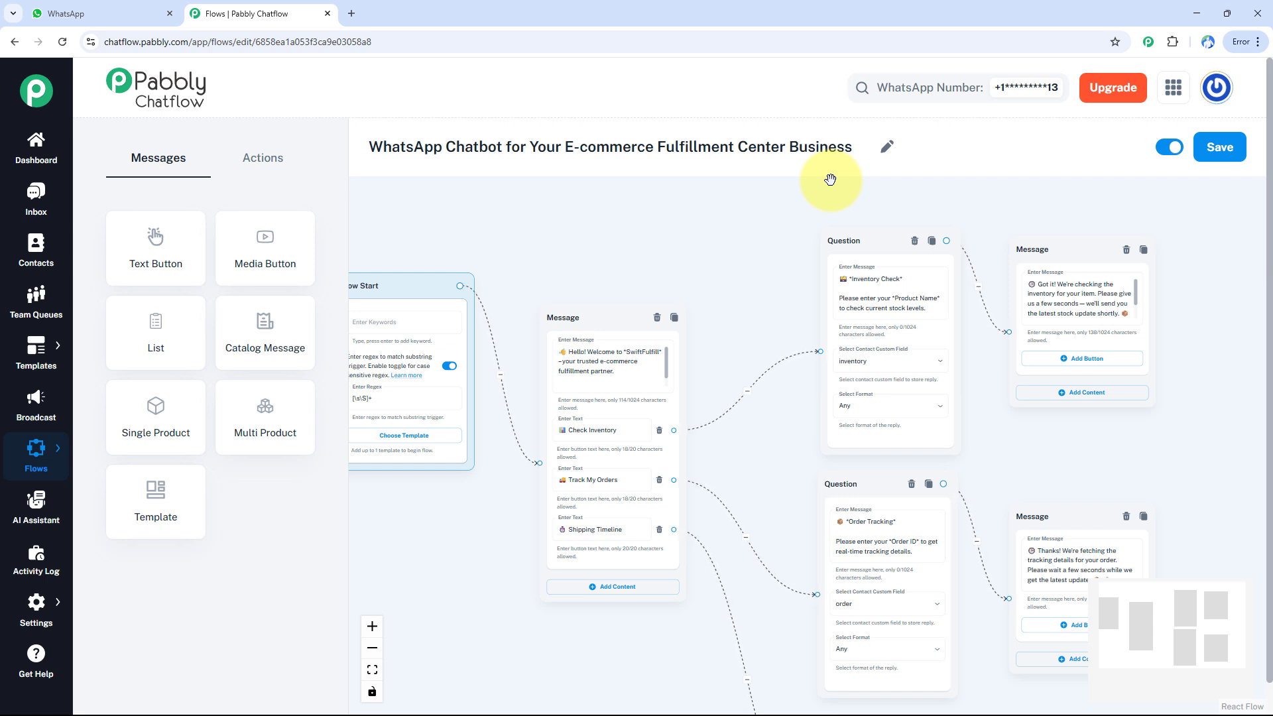
- Switch to the WhatsApp chat and test the Check Inventory option with the product name Clothes
key(ctrl+Tab)
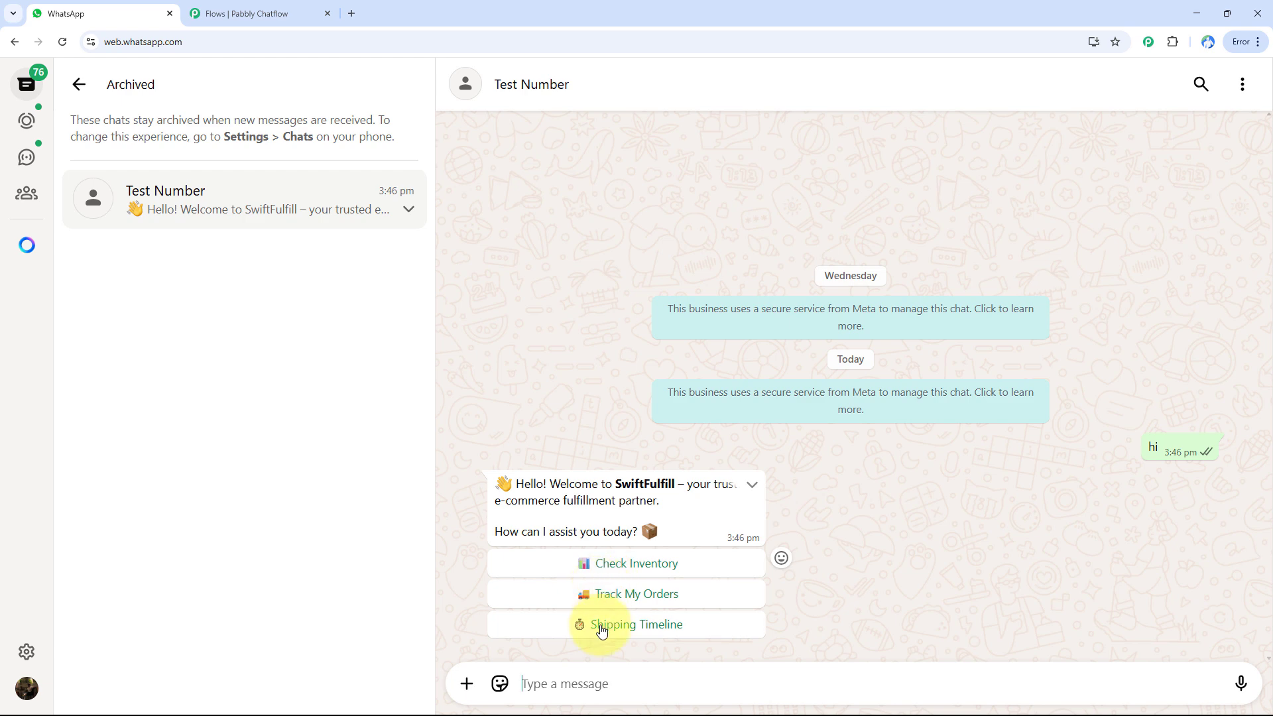
click(640, 566)
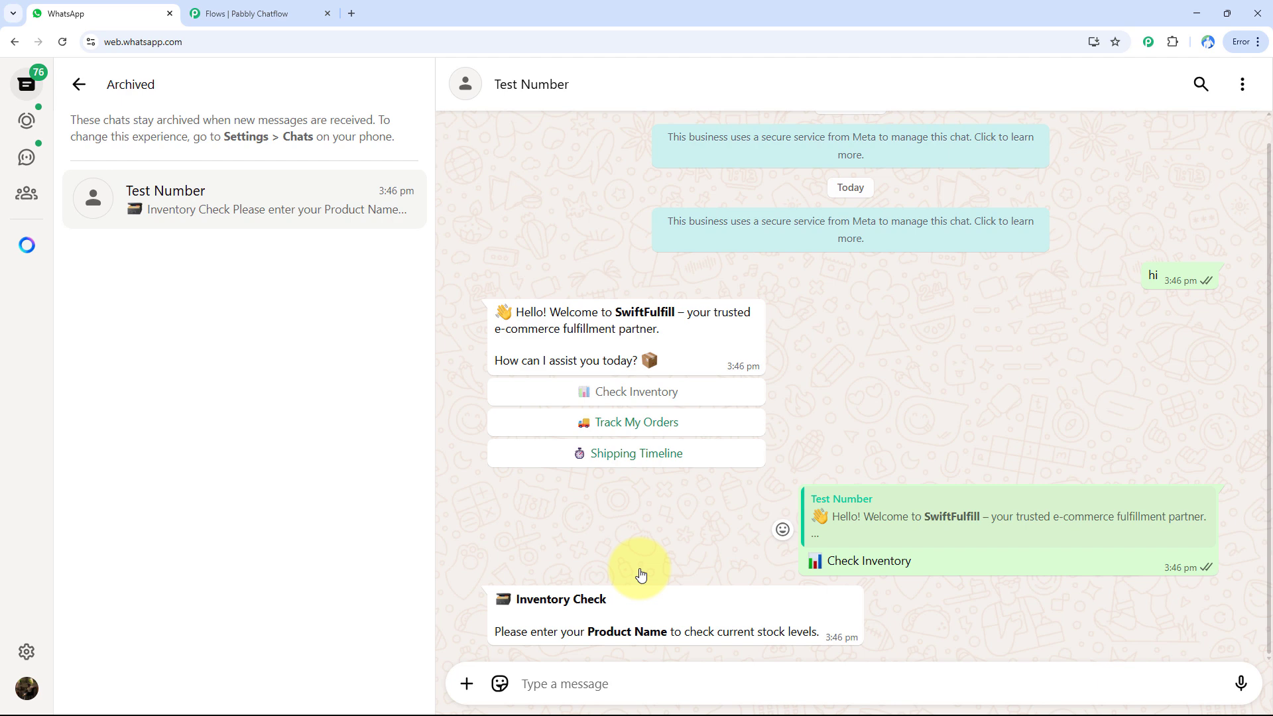
click(667, 684)
text(Clothes)
key(Return)
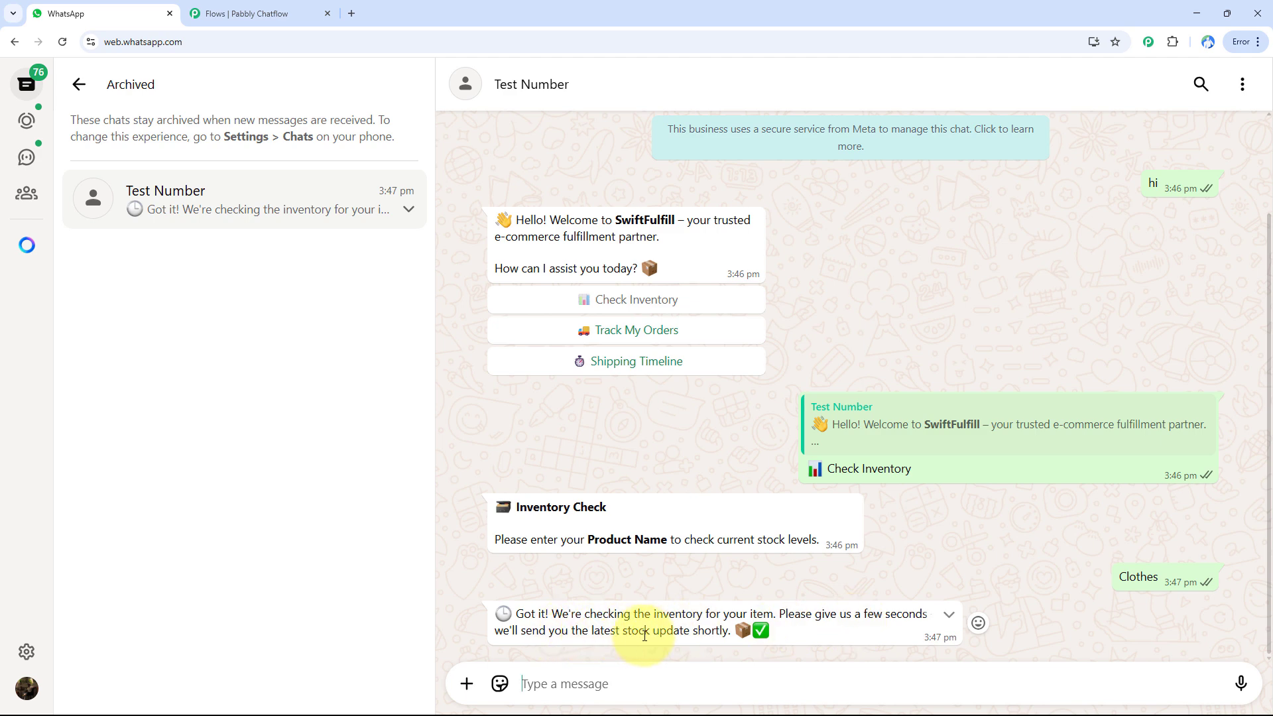
- Test the Track My Orders option by sending an order ID, and request the Shipping Timeline
click(634, 329)
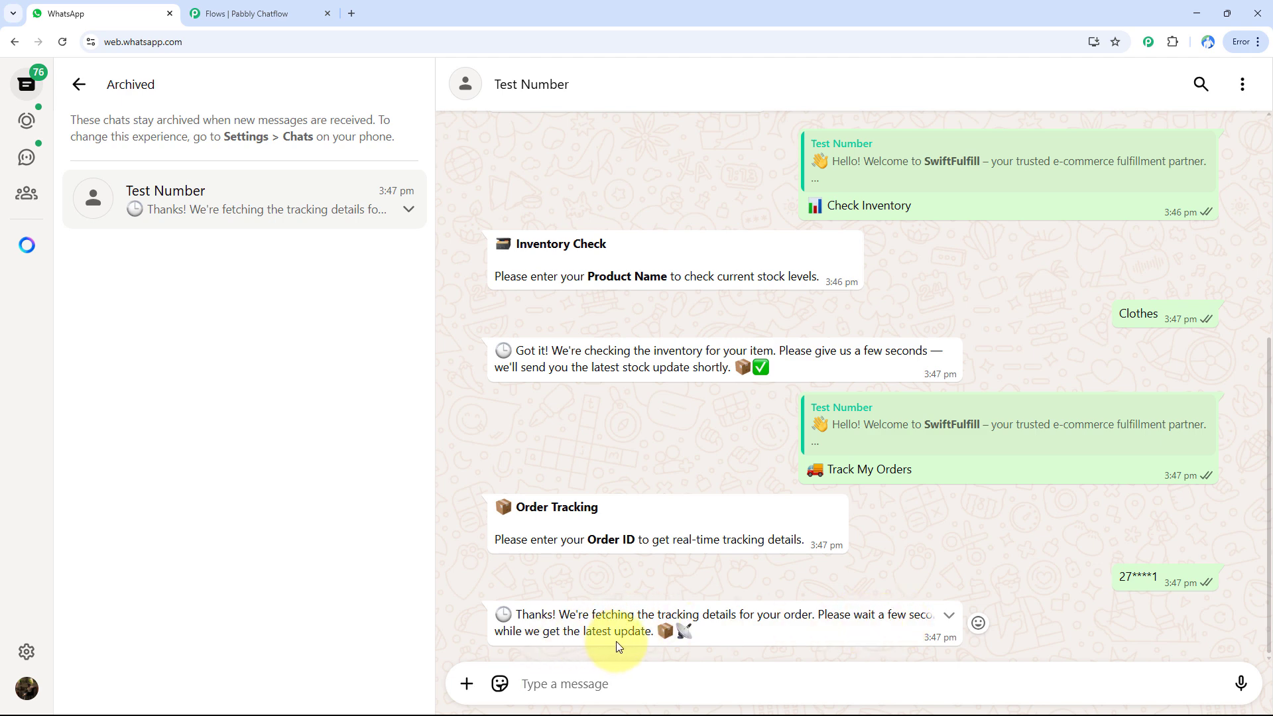
scroll(615, 642, up, 5)
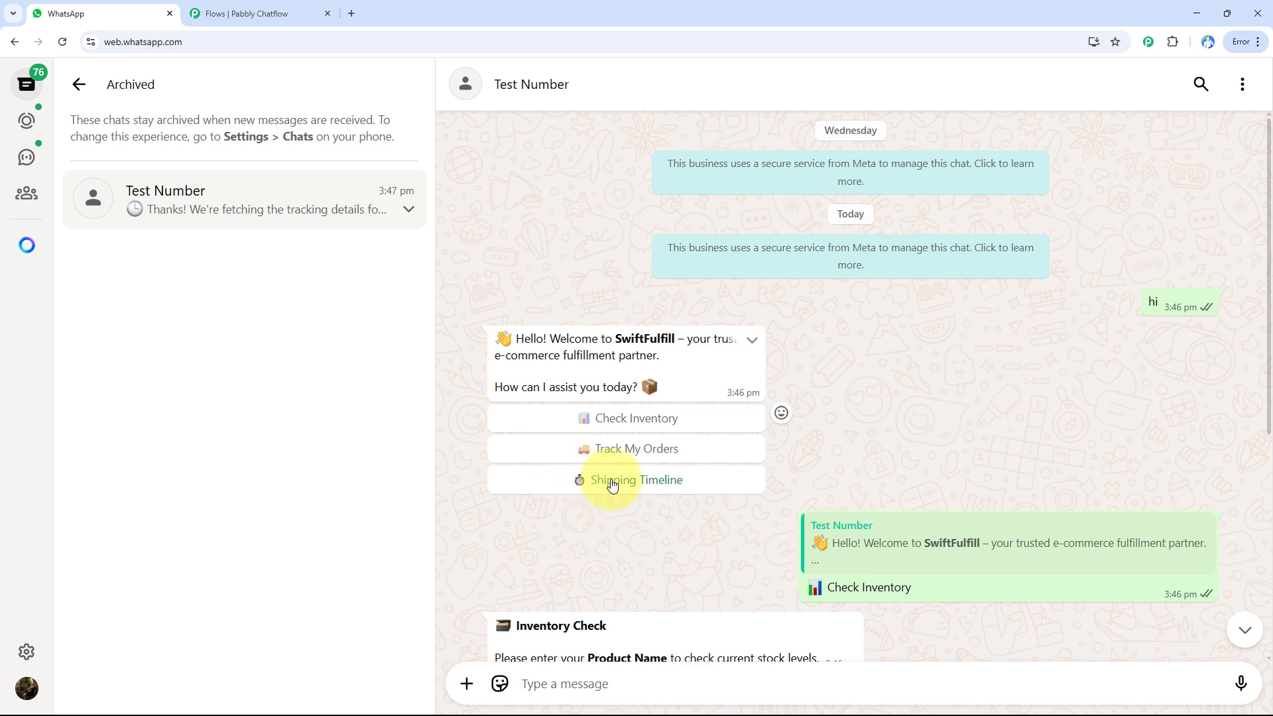
click(612, 483)
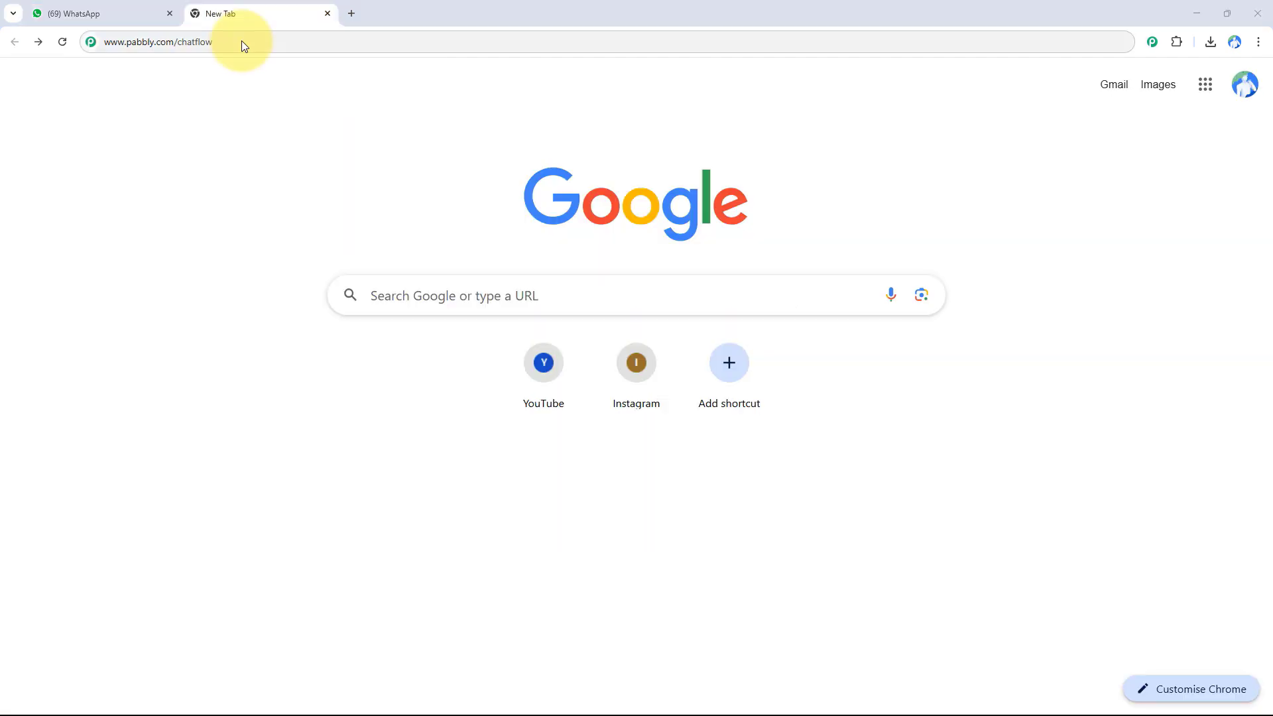
click(243, 41)
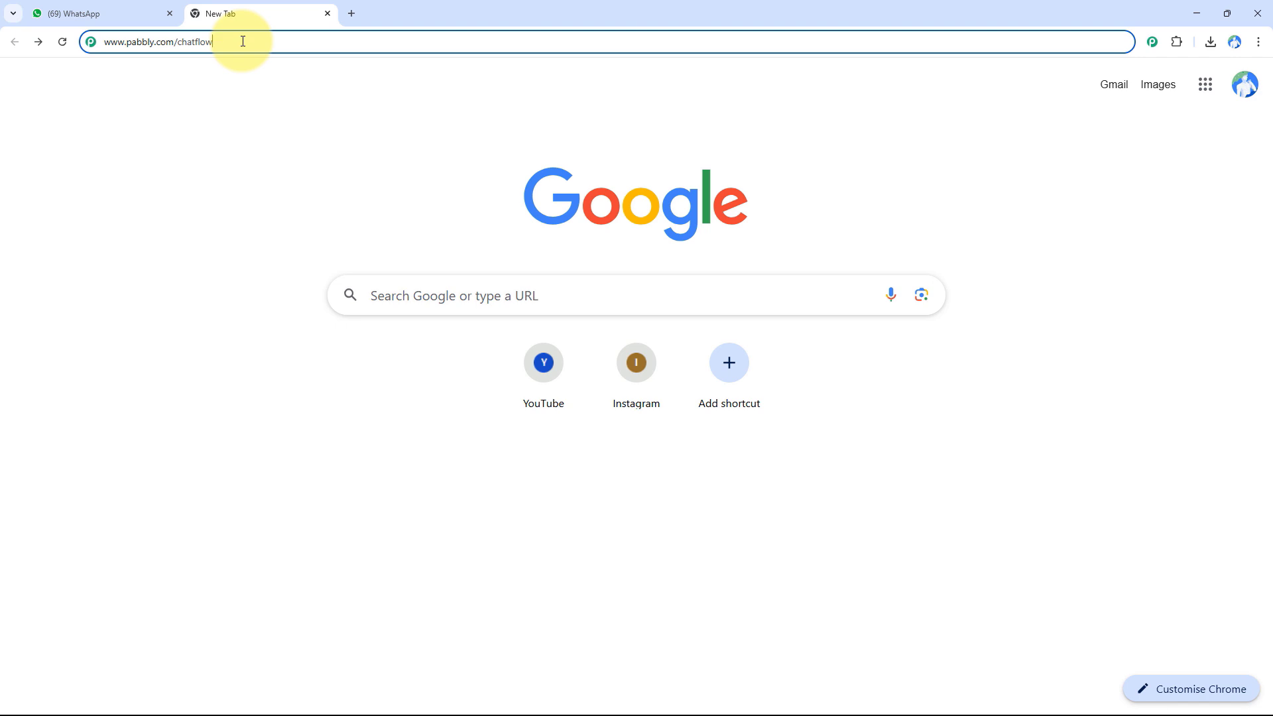
key(Return)
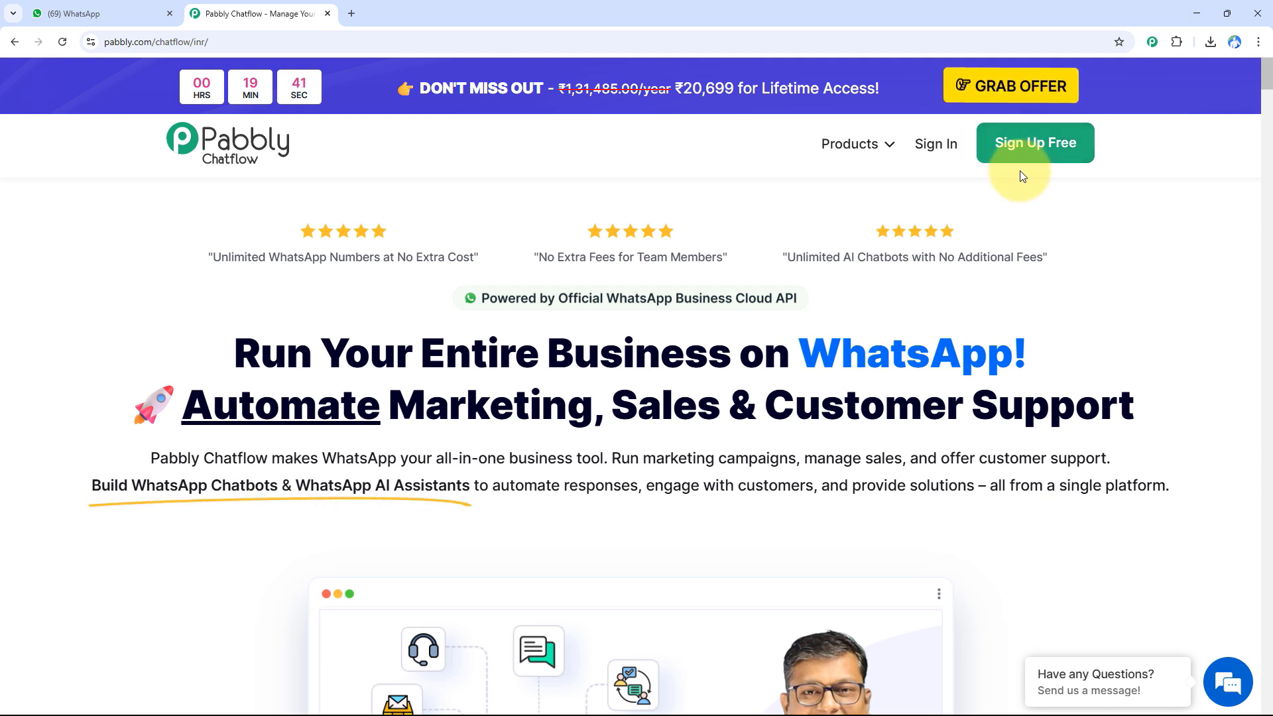
click(930, 153)
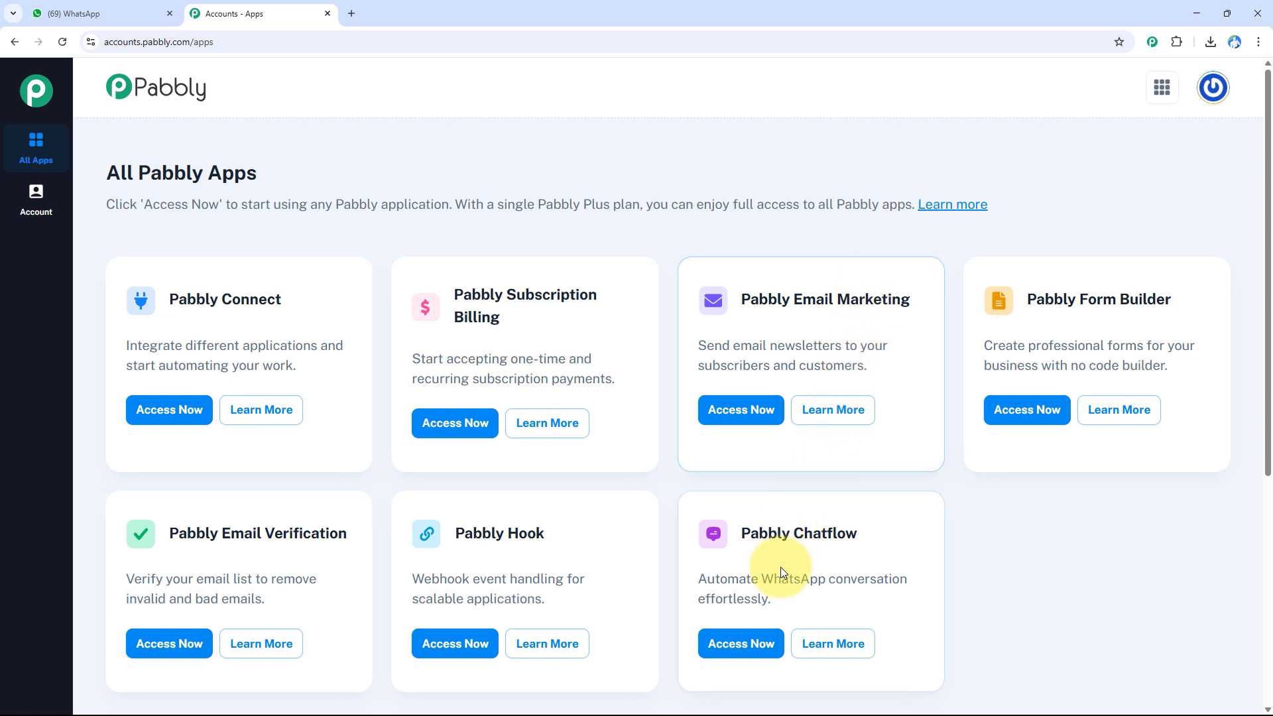
click(755, 658)
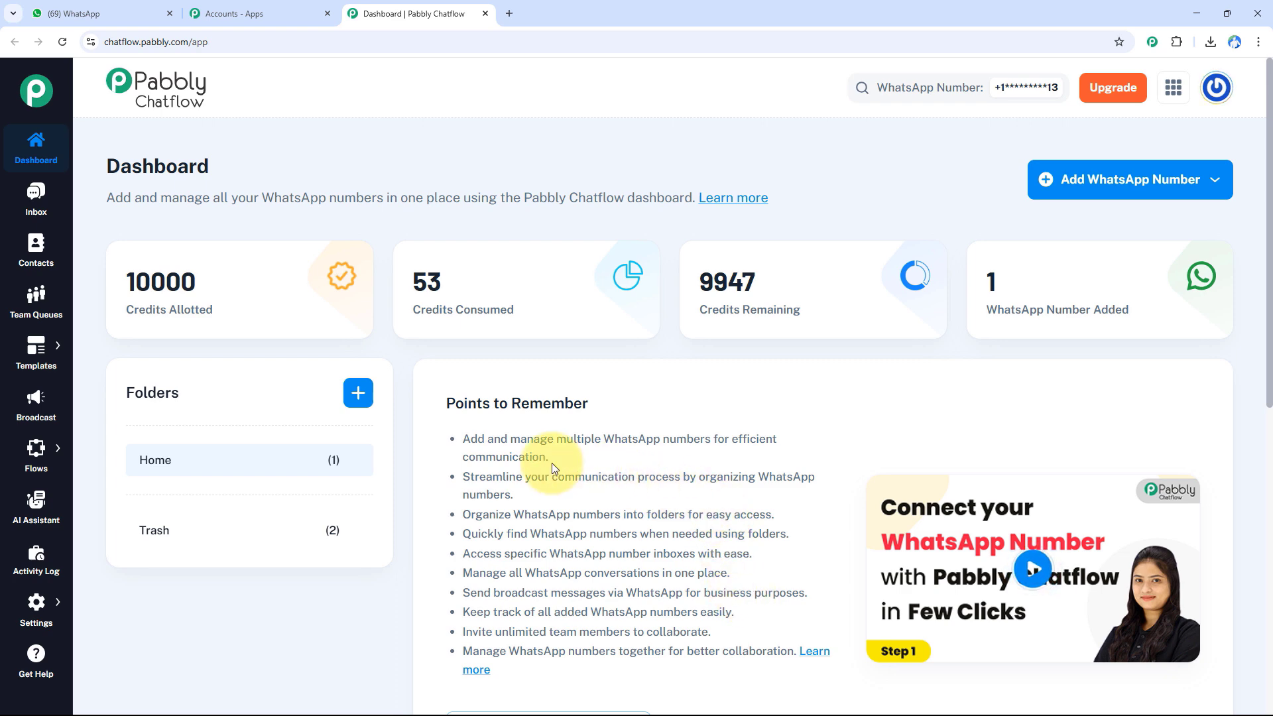
- Examine the Chatflow dashboard's navigation sections, its credit counters and the count of added WhatsApp numbers
mouse_move(52, 382)
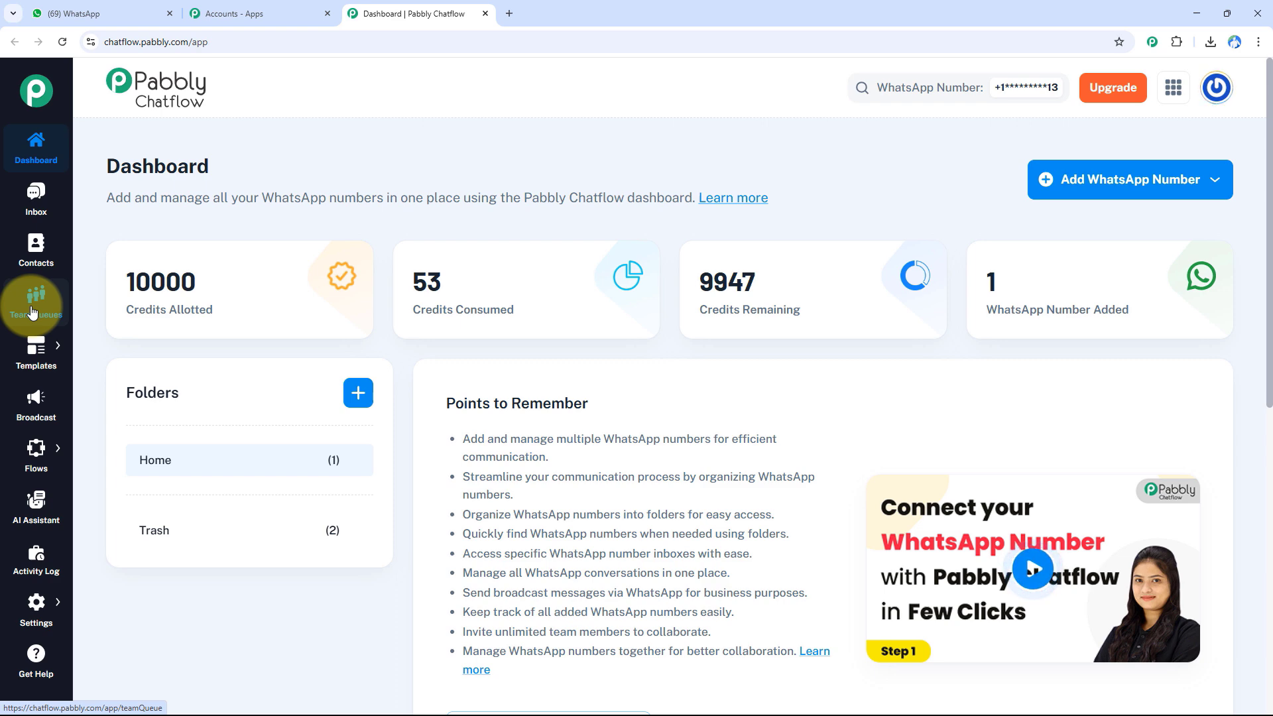
mouse_move(36, 356)
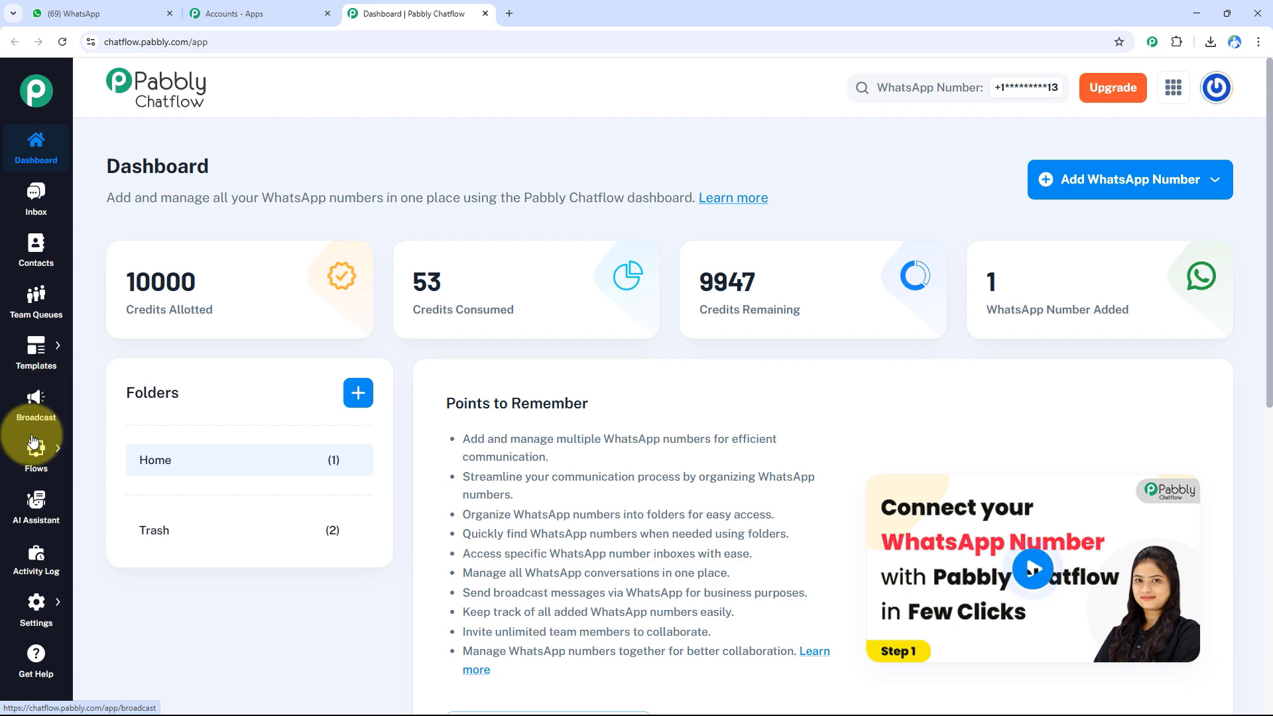
mouse_move(31, 458)
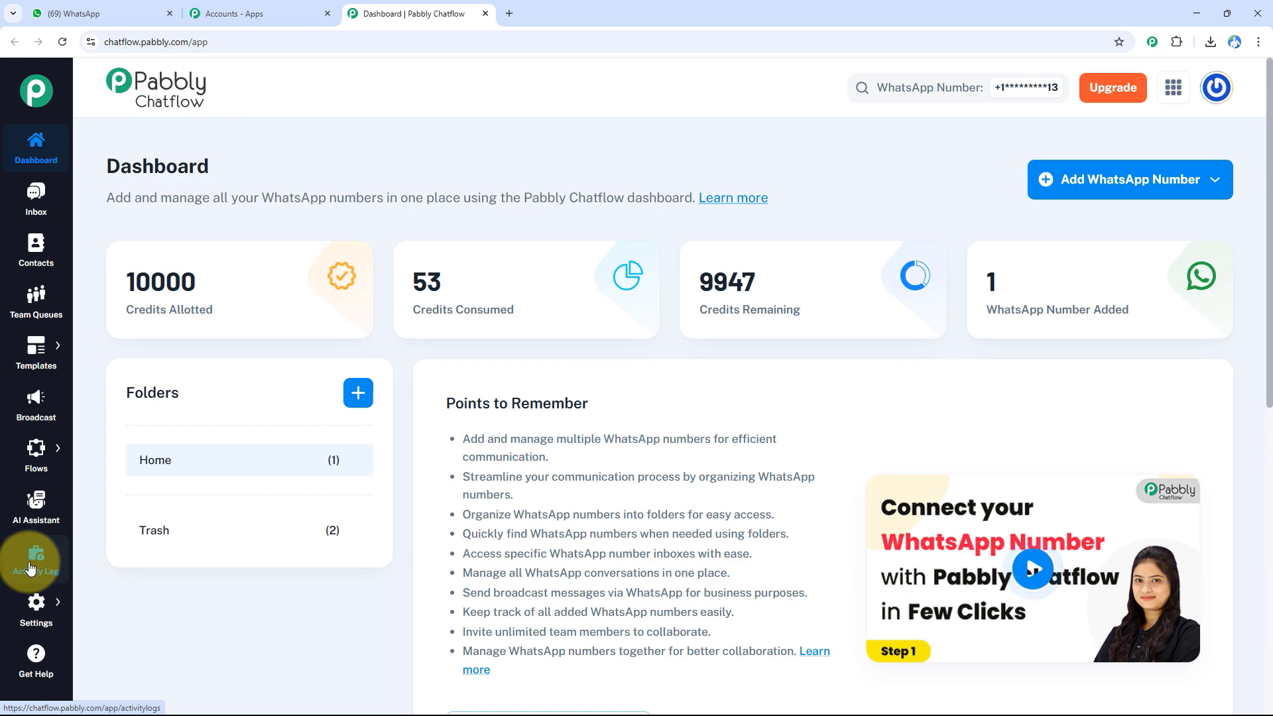
mouse_move(33, 608)
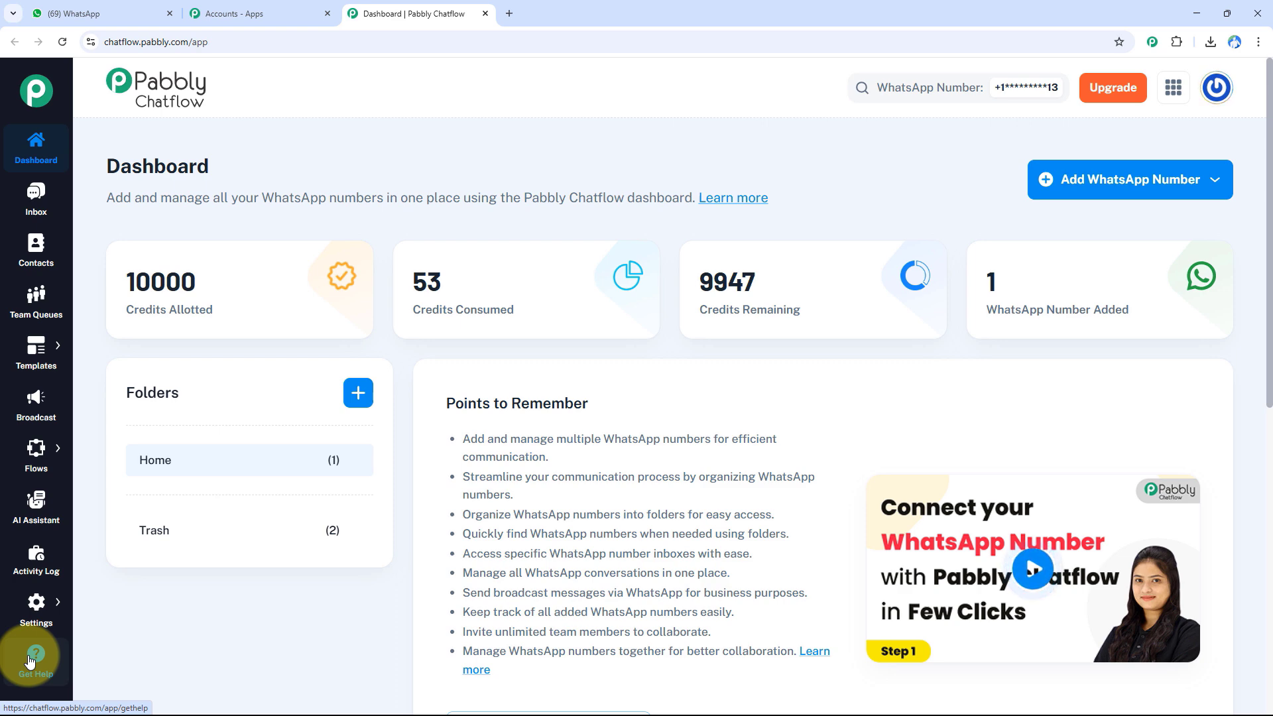
mouse_move(199, 258)
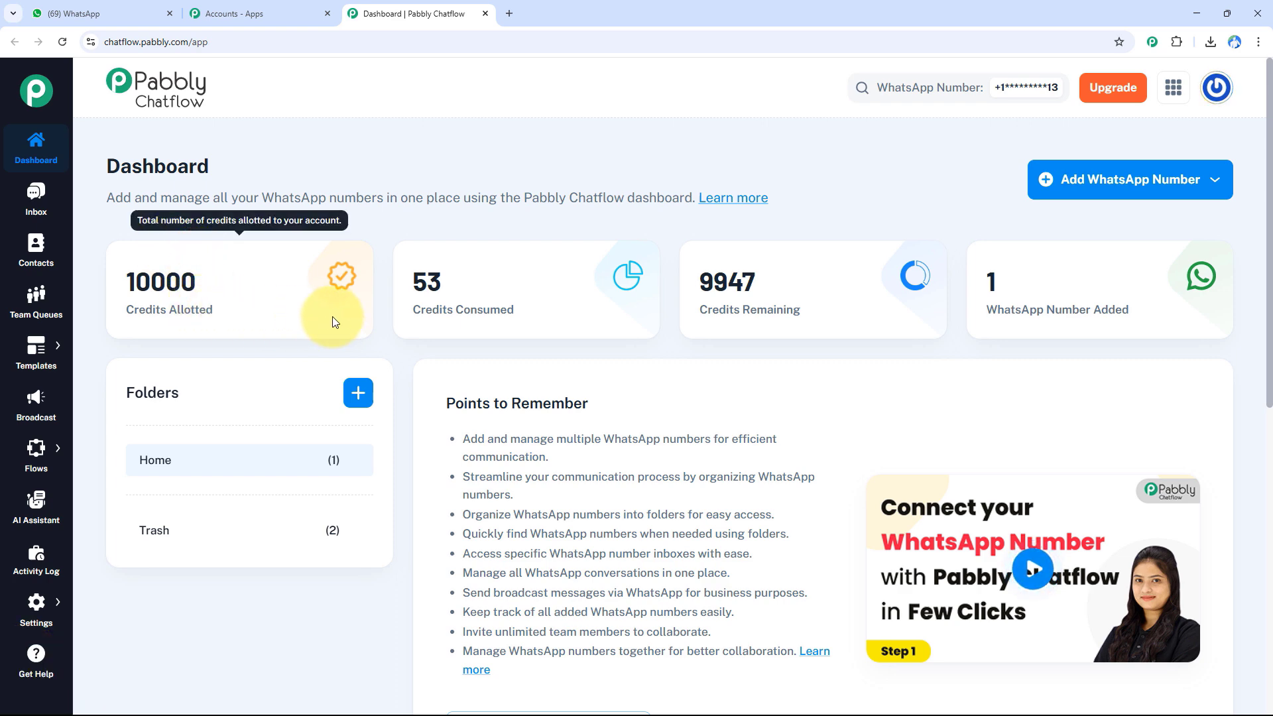
mouse_move(428, 306)
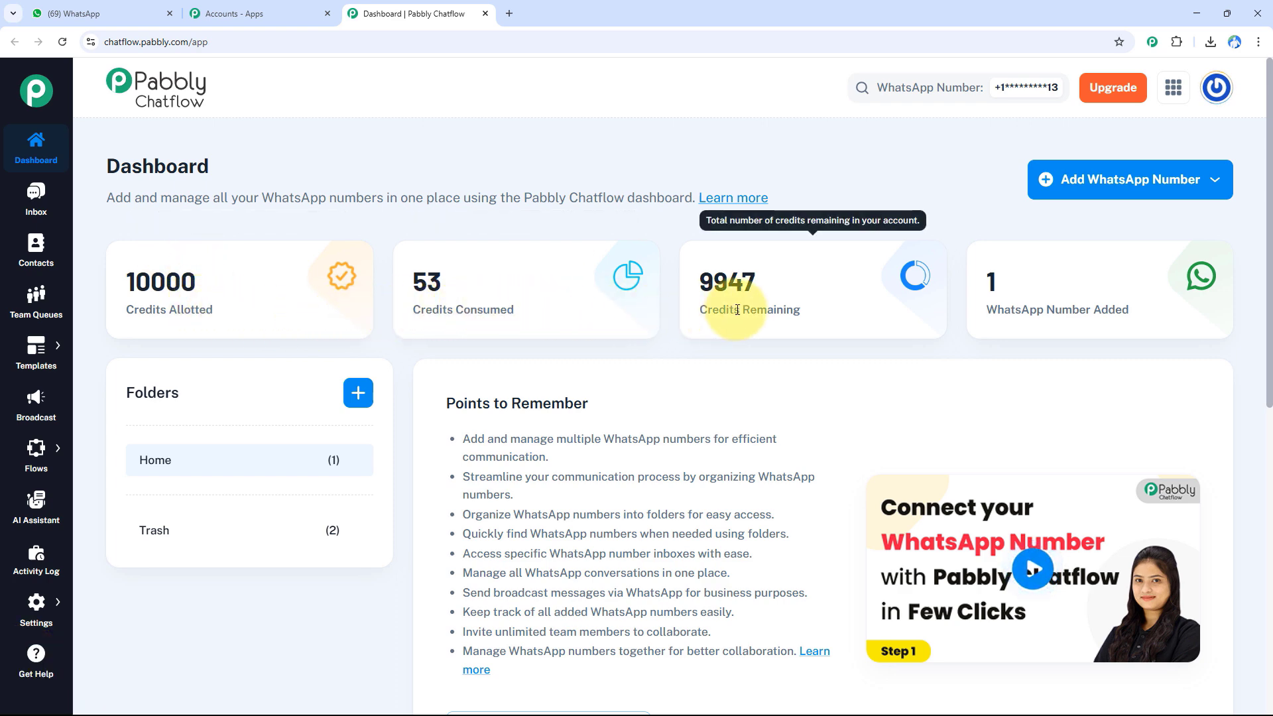
mouse_move(1049, 298)
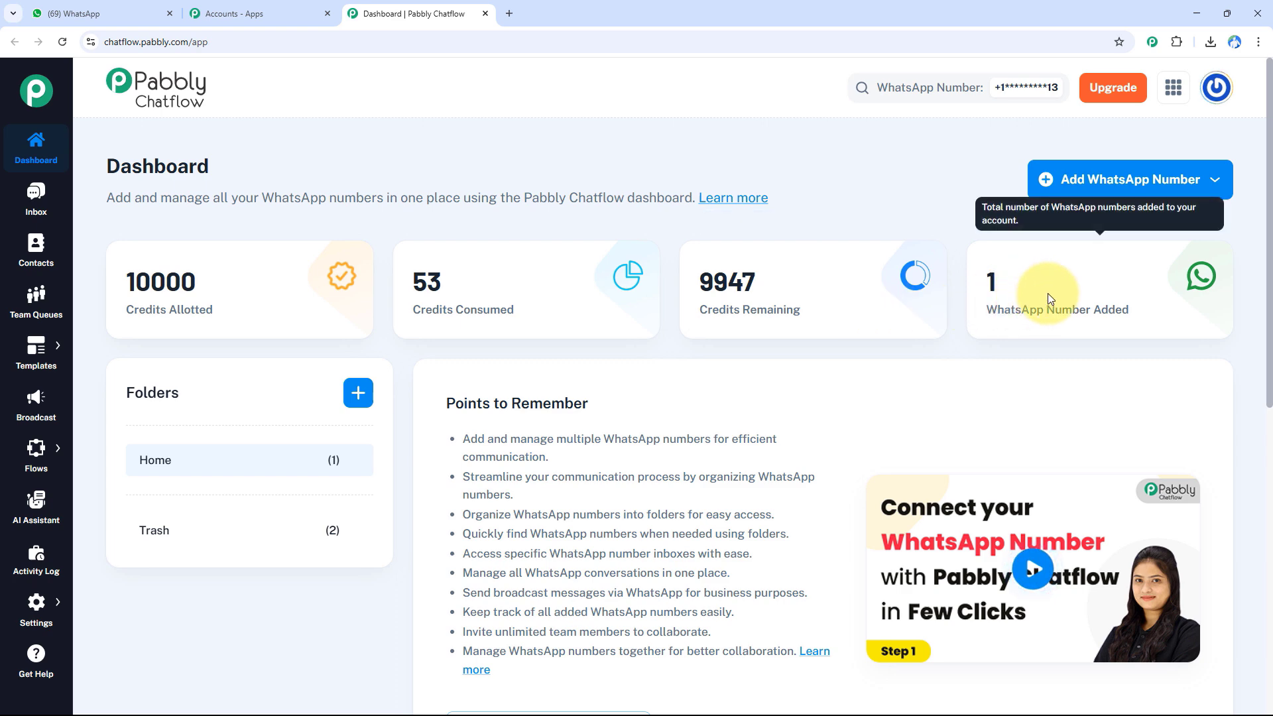
- View the Manual Token Connect form for adding a WhatsApp number and close it without entering anything
click(1060, 185)
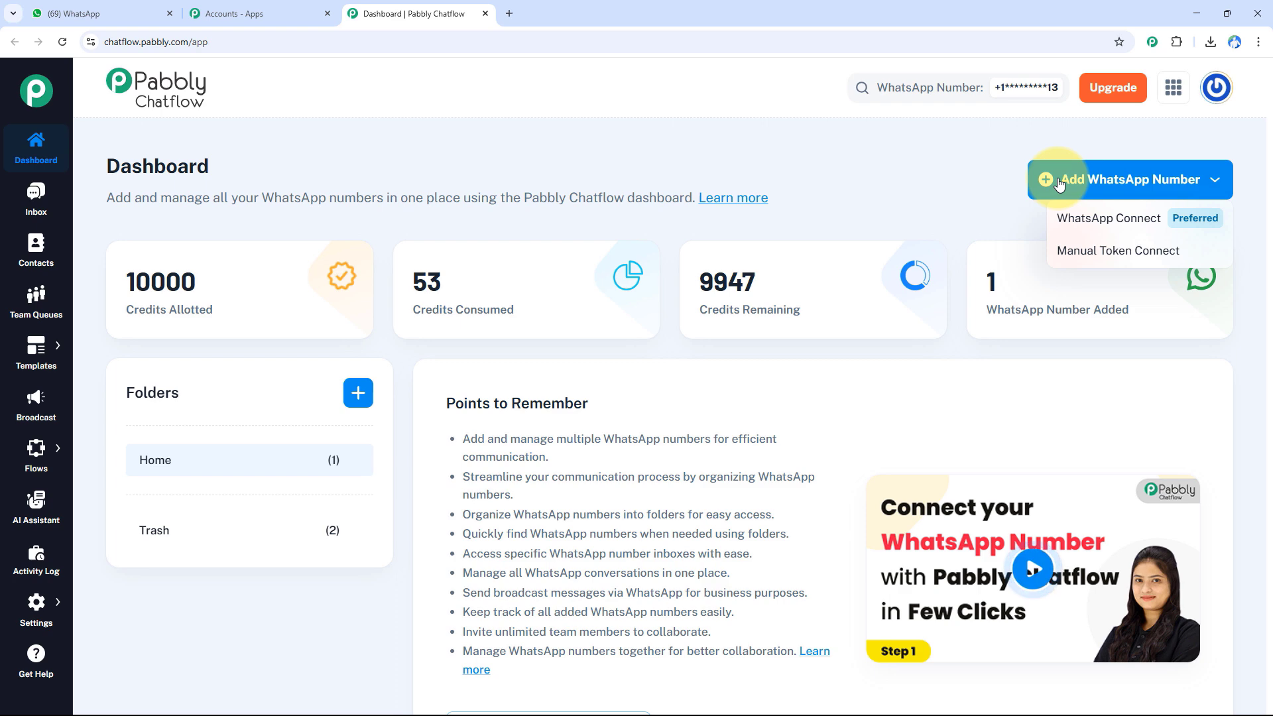
click(1071, 258)
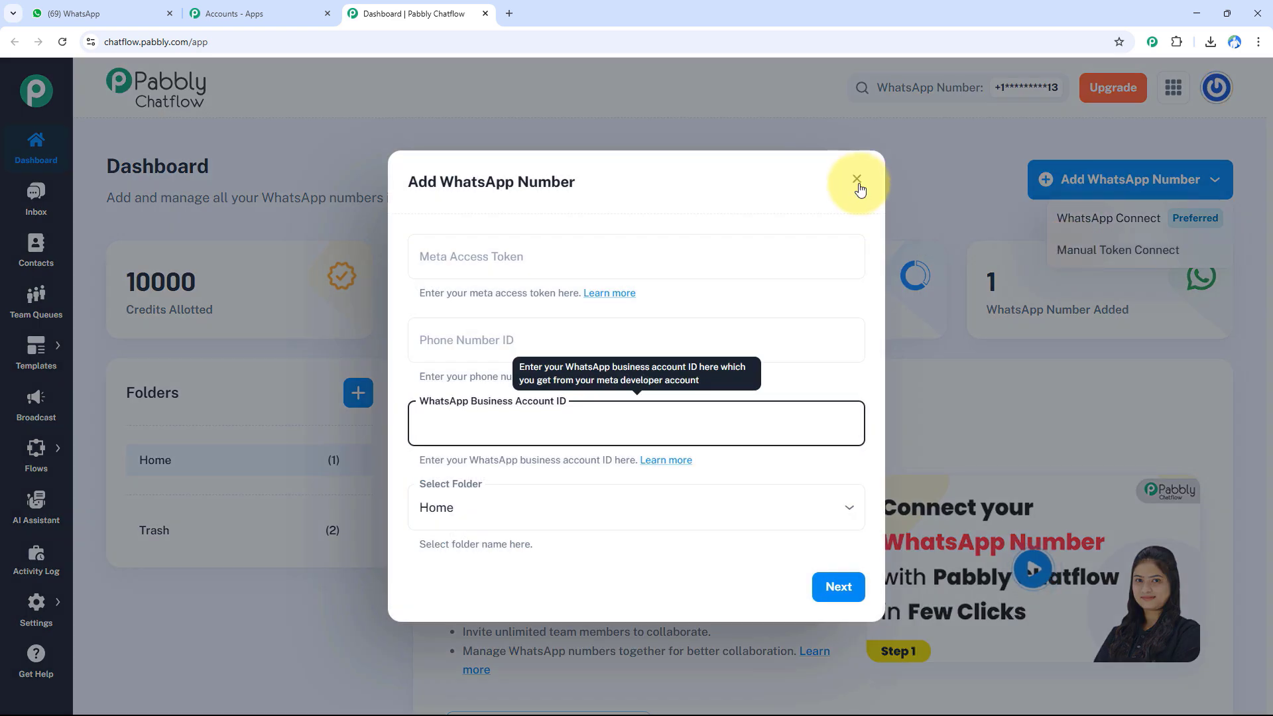
click(857, 183)
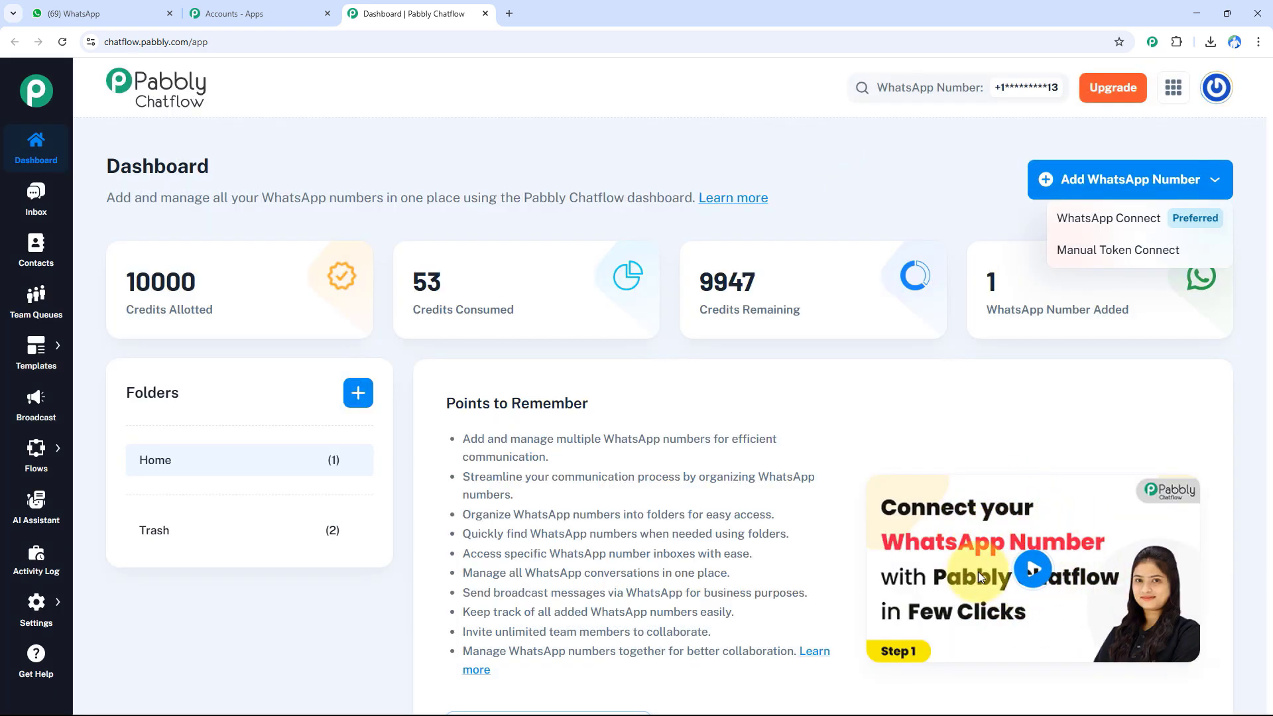
- Open the Flow Builder and look through the list of existing flows
click(41, 448)
click(106, 441)
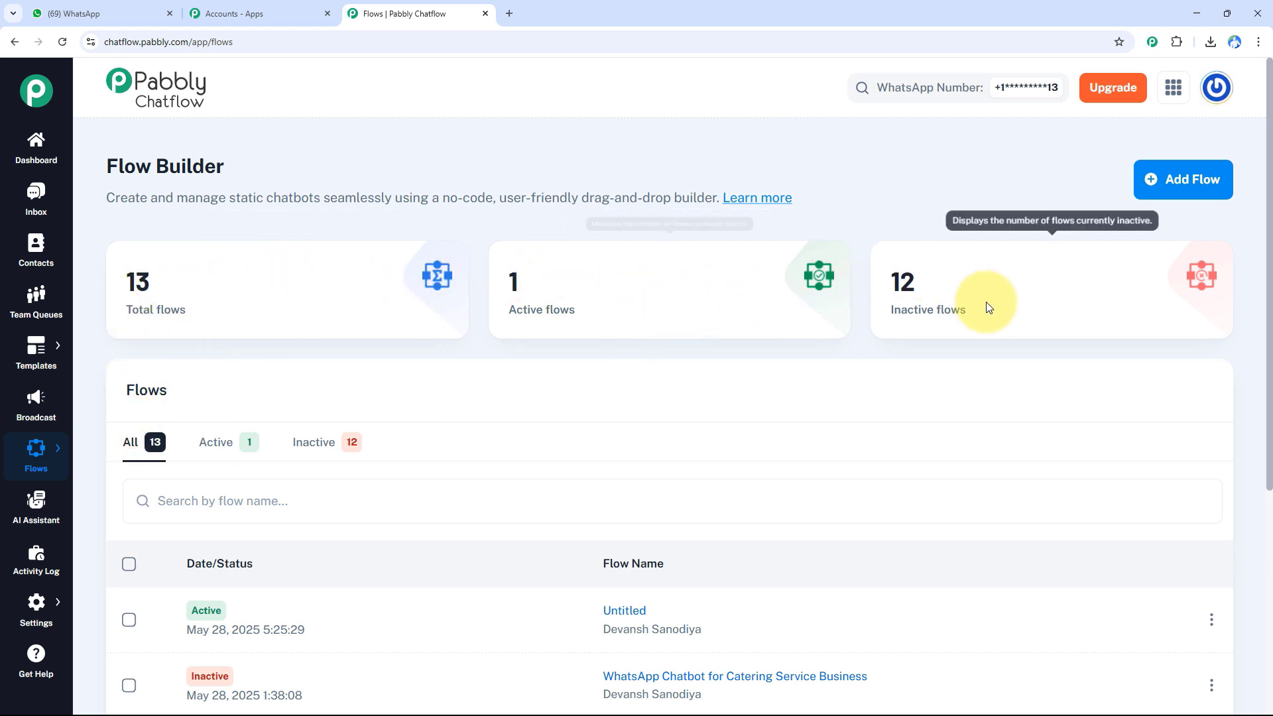
scroll(751, 549, down, 3)
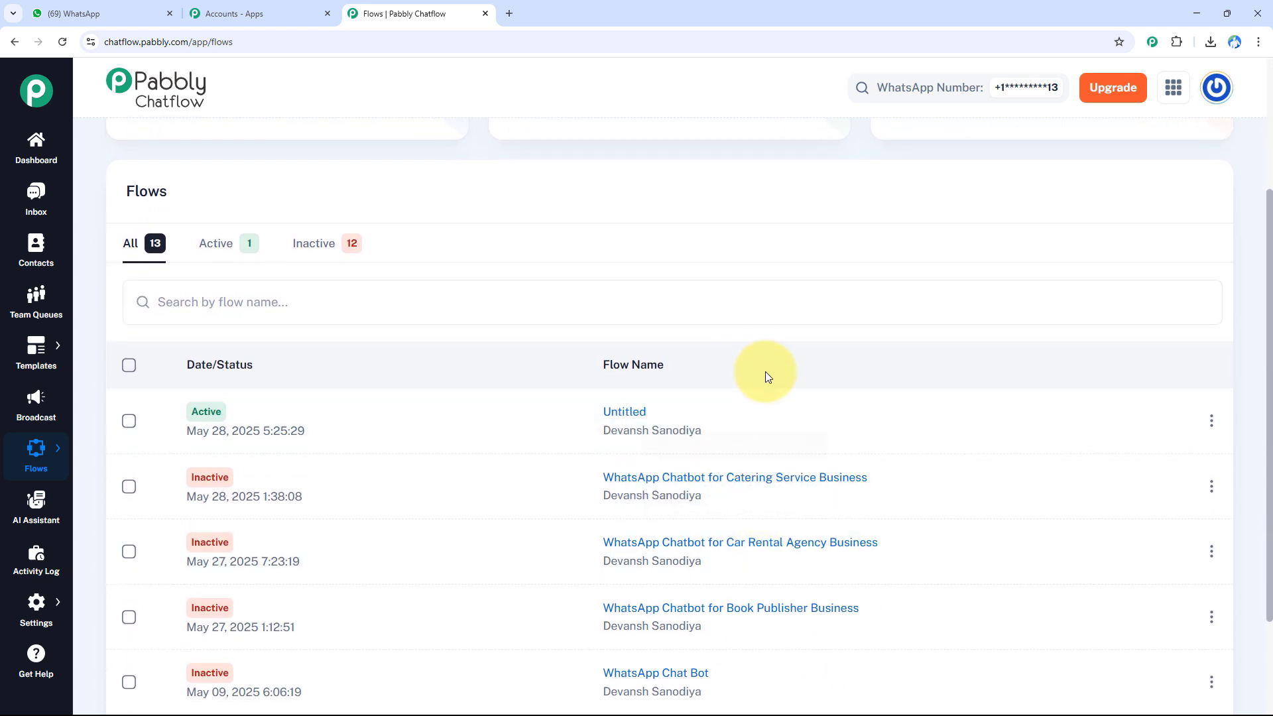
scroll(763, 357, up, 3)
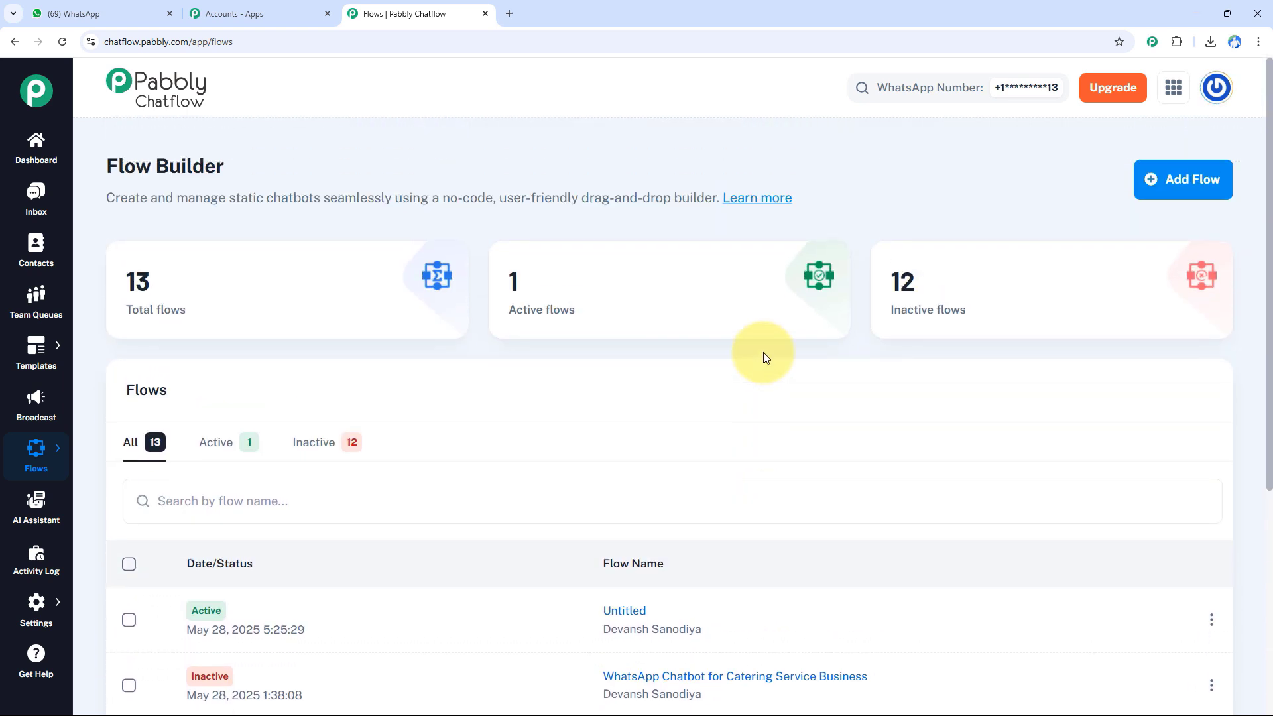
- Add a new flow and name it WhatsApp Chatbot for Your E-commerce Fulfillment Center Business
click(1174, 196)
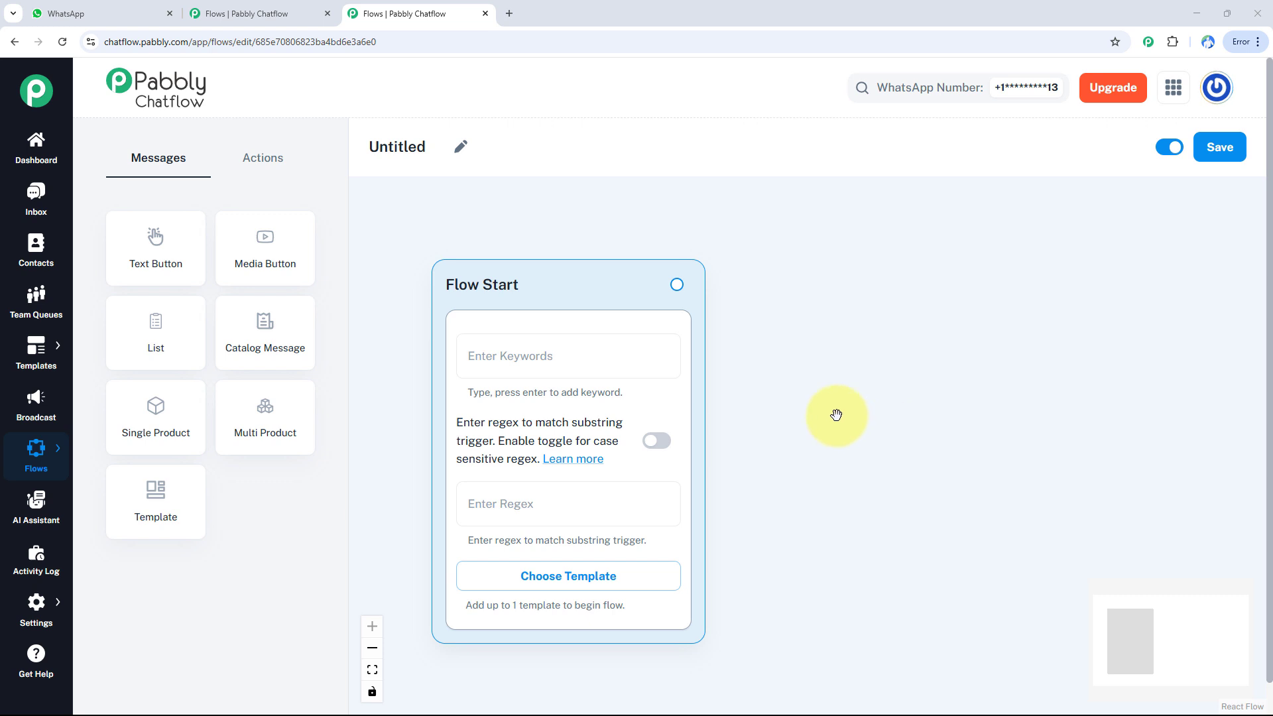
click(461, 146)
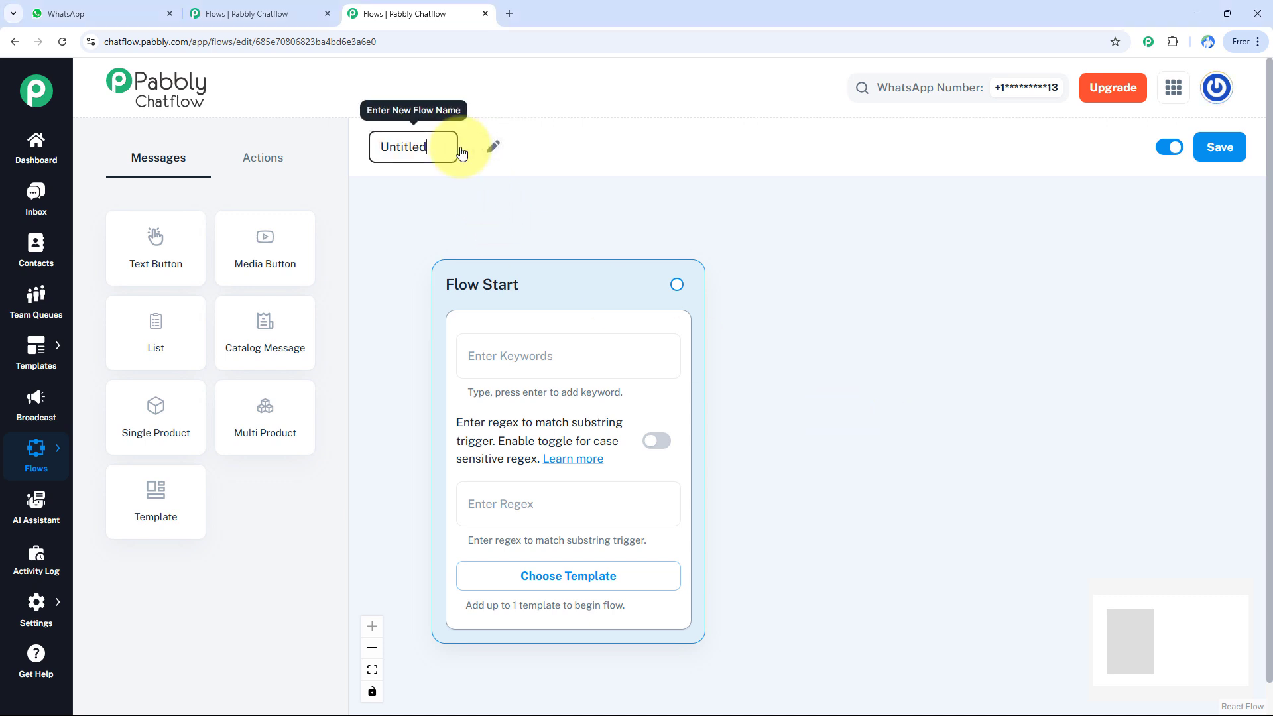
key(BackSpace)
key(BackSpace)
key(BackSpace)
key(BackSpace)
key(BackSpace)
key(BackSpace)
key(BackSpace)
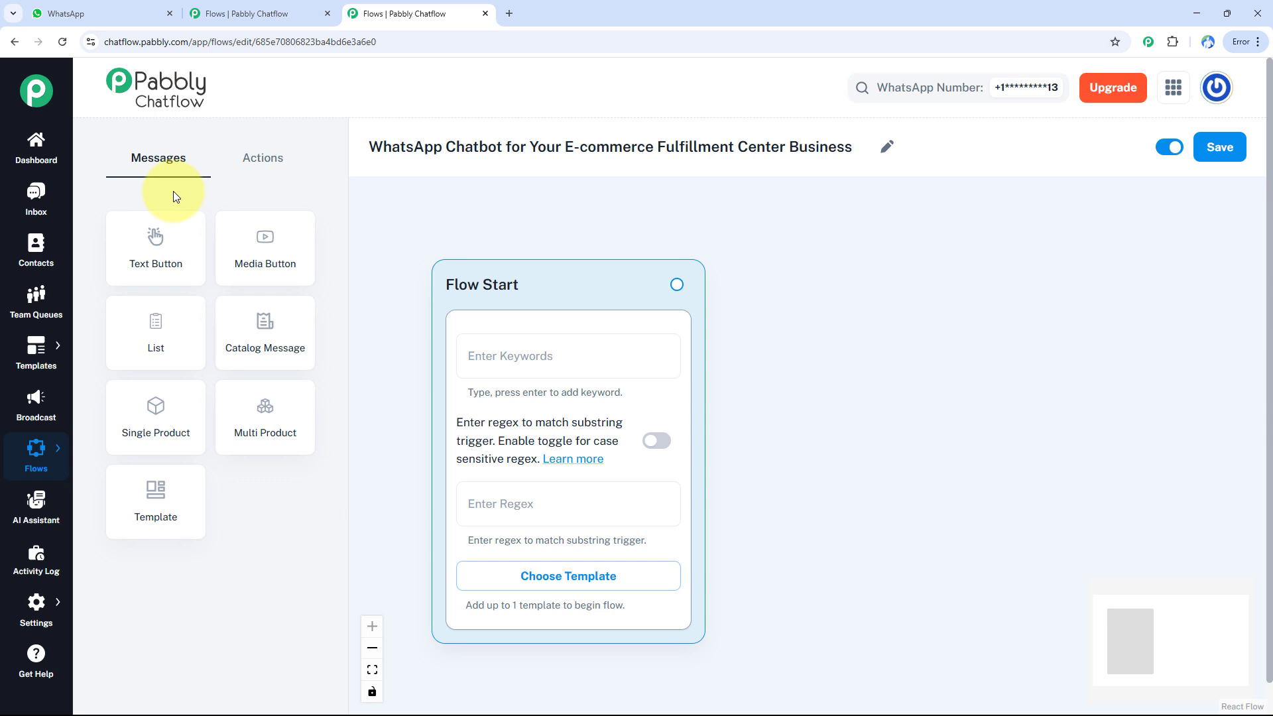
- Set the Flow Start trigger to the regex [\s\S]+ and enable case-sensitive regex matching
click(302, 168)
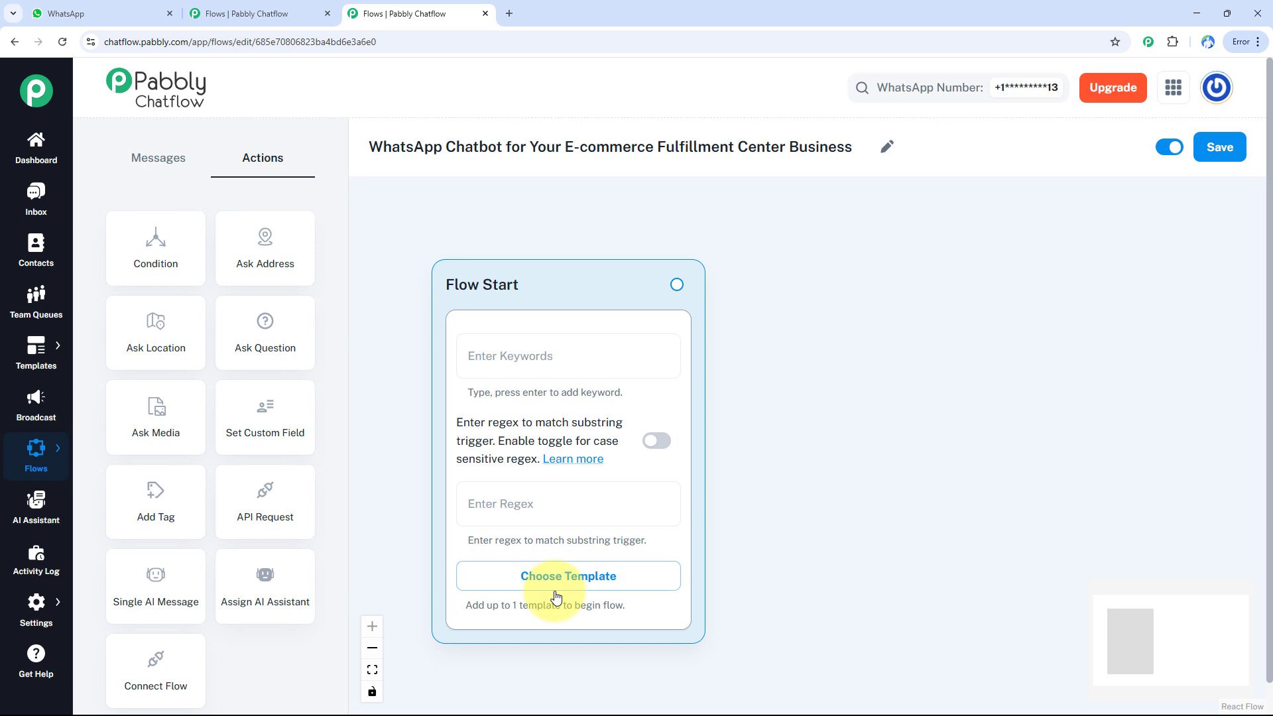
click(564, 355)
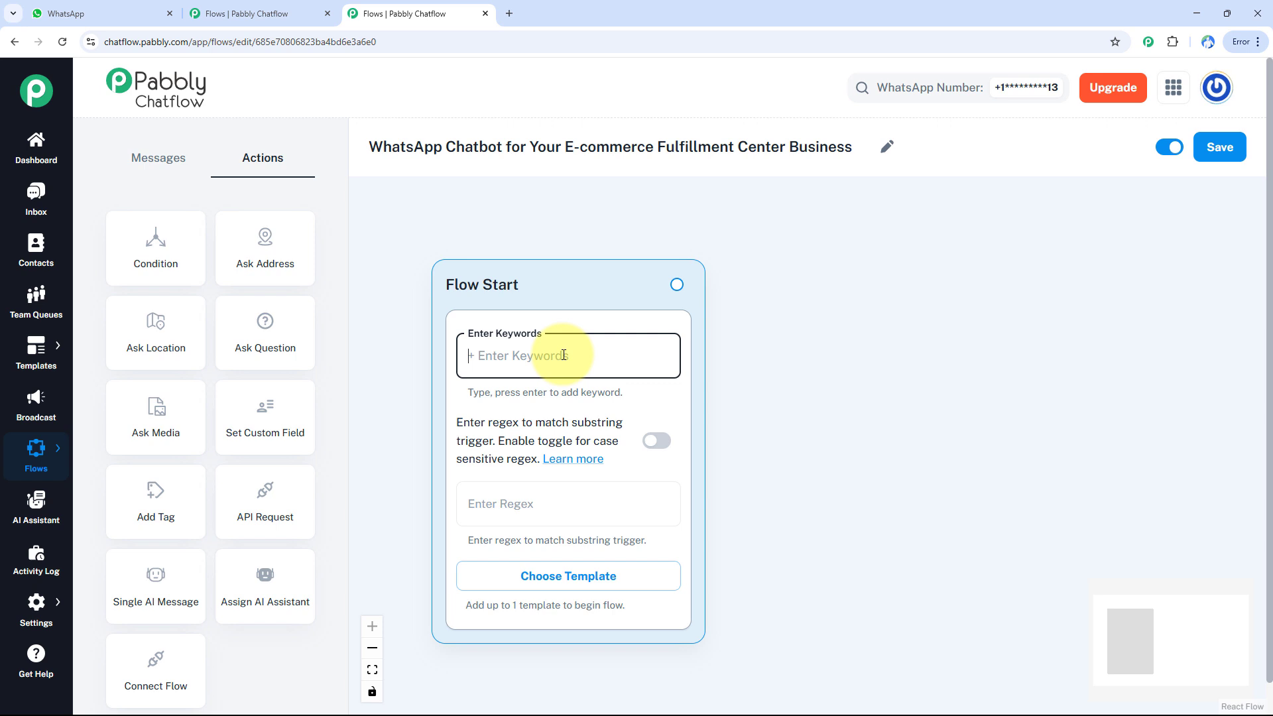
click(559, 505)
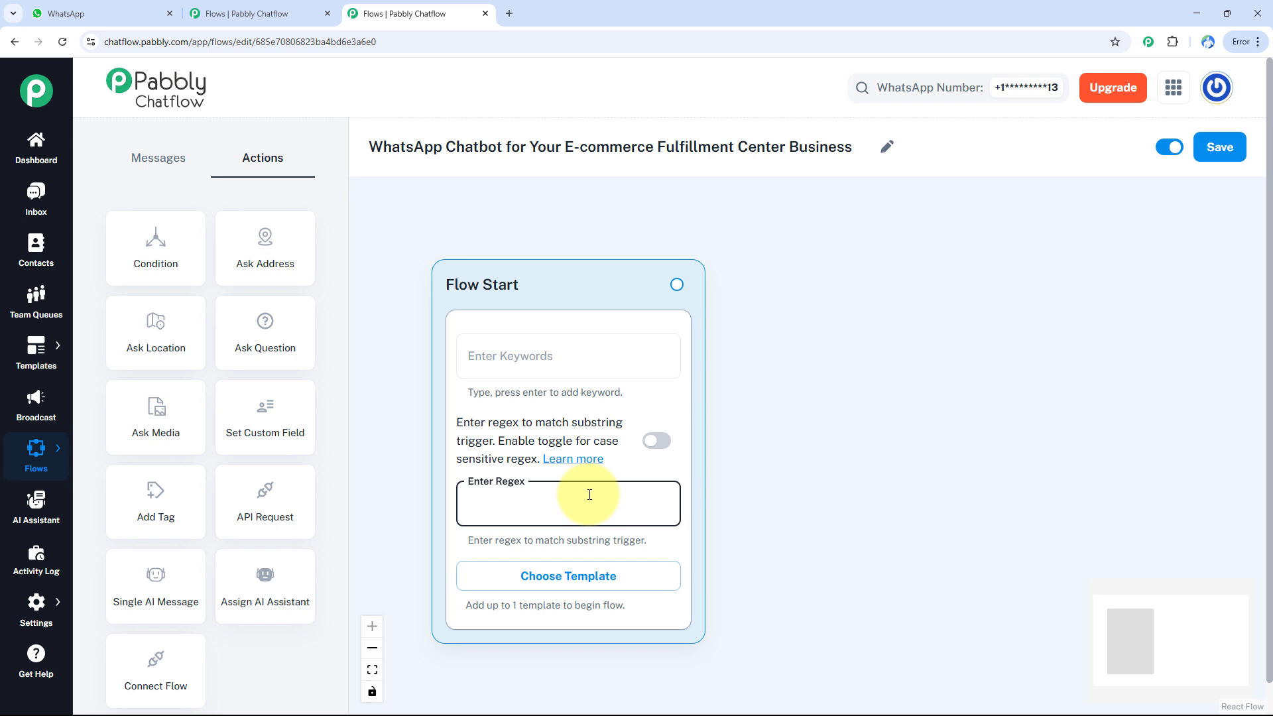
text([\s\S]+)
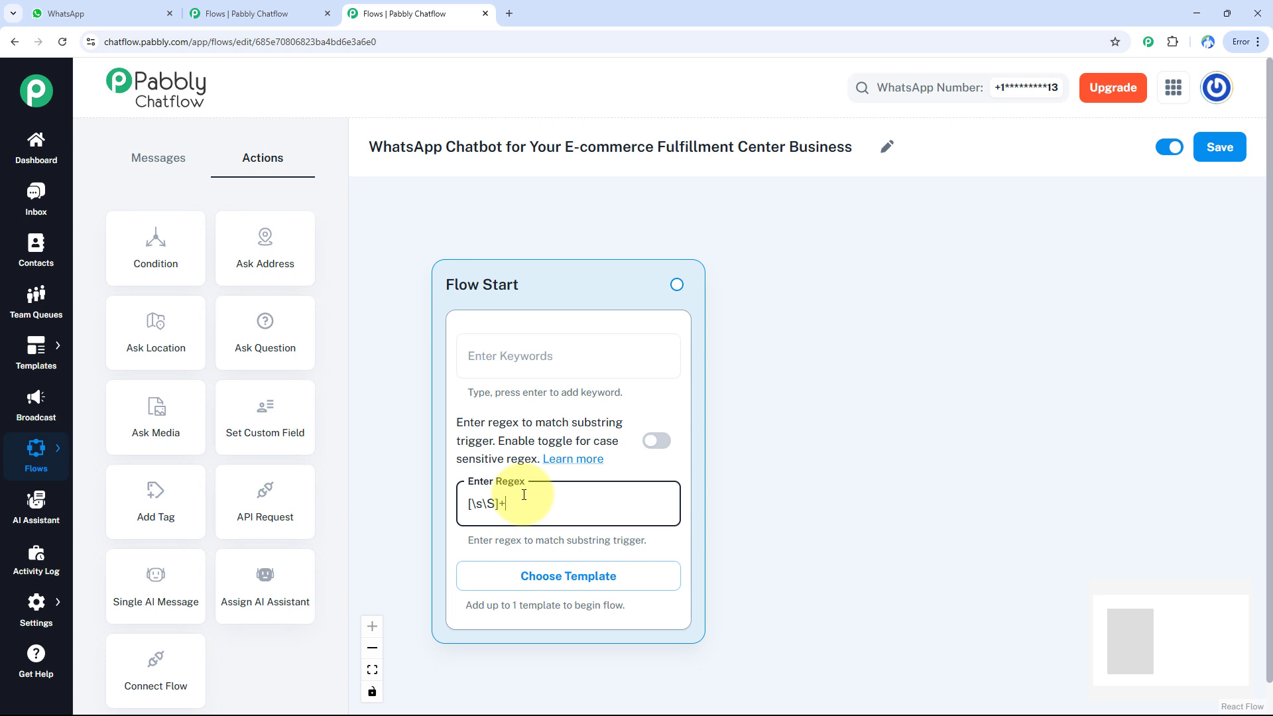
click(654, 443)
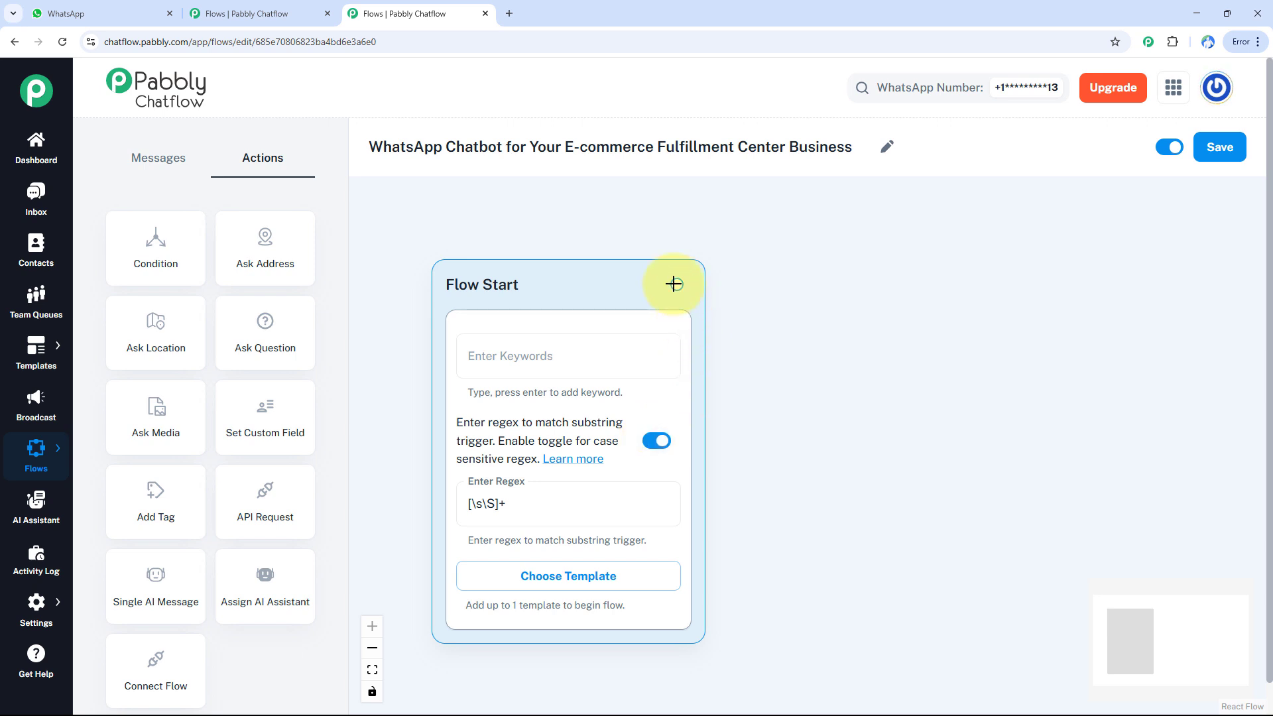
- Connect a new Text + Button message to the Flow Start node
drag(676, 284, 882, 373)
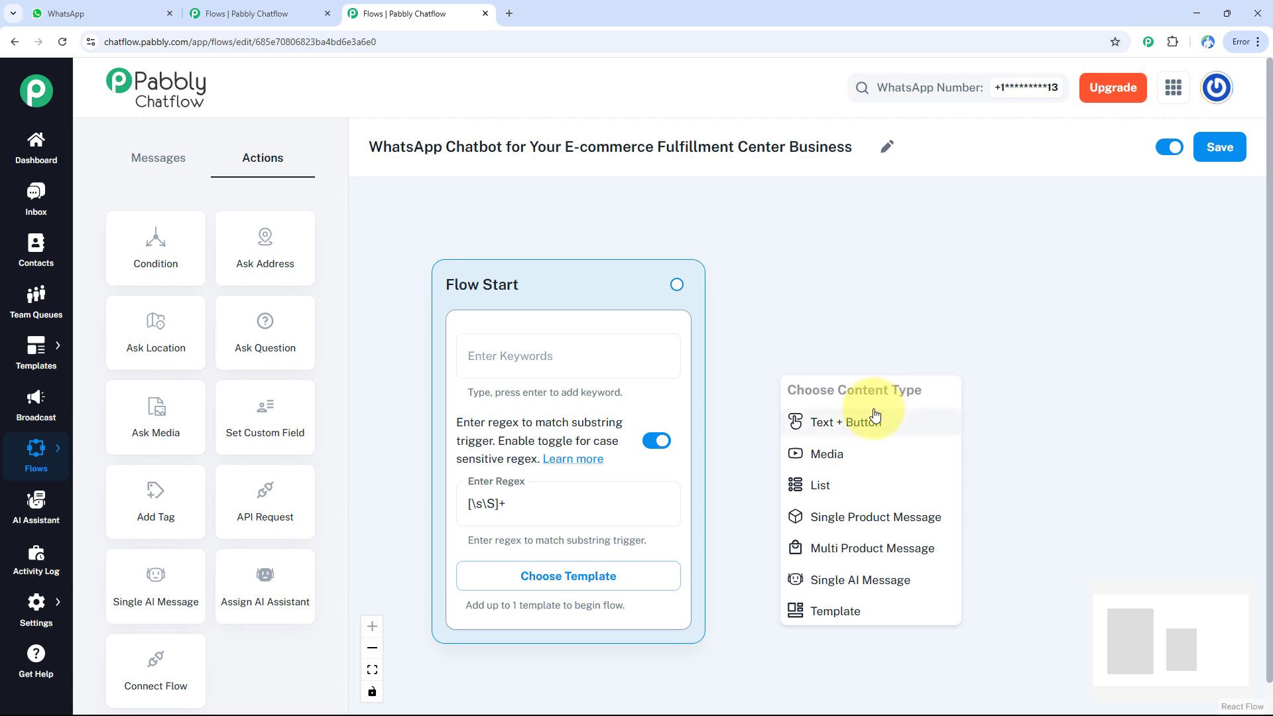
click(793, 415)
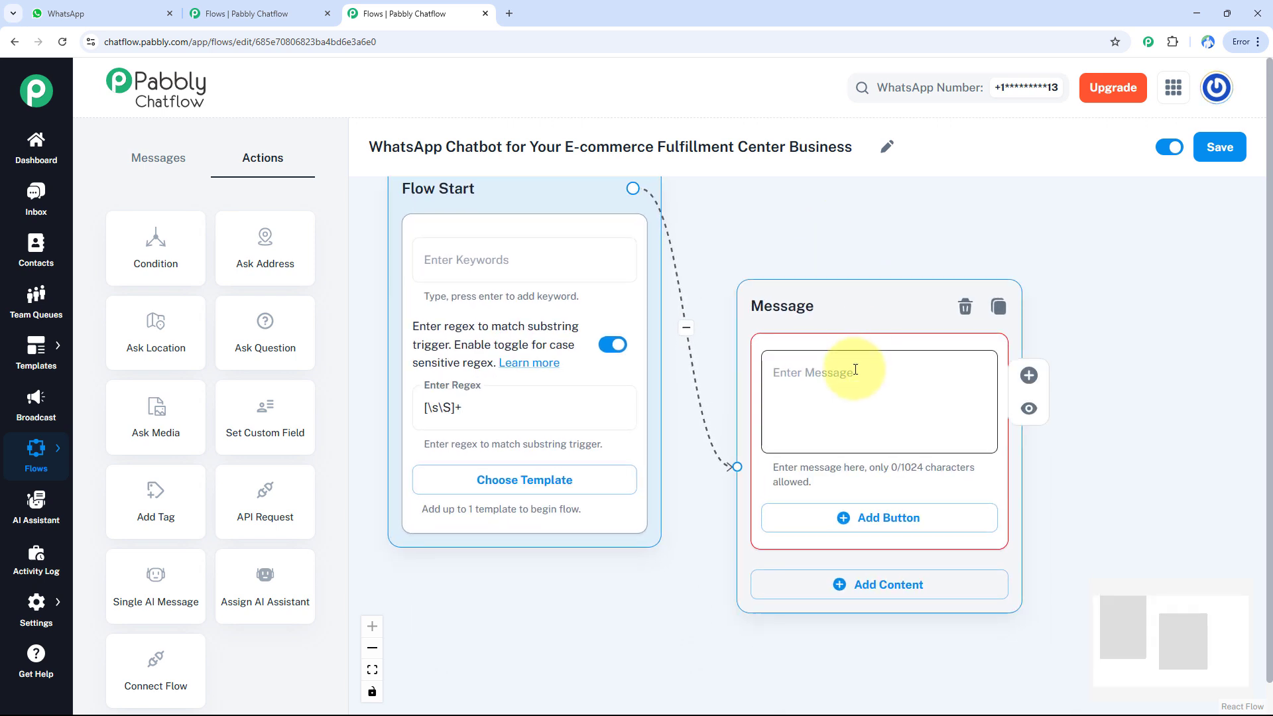
- Enter the message text welcoming customers to *SwiftFulfill* as their trusted e-commerce fulfillment partner
click(853, 366)
key(ctrl+v)
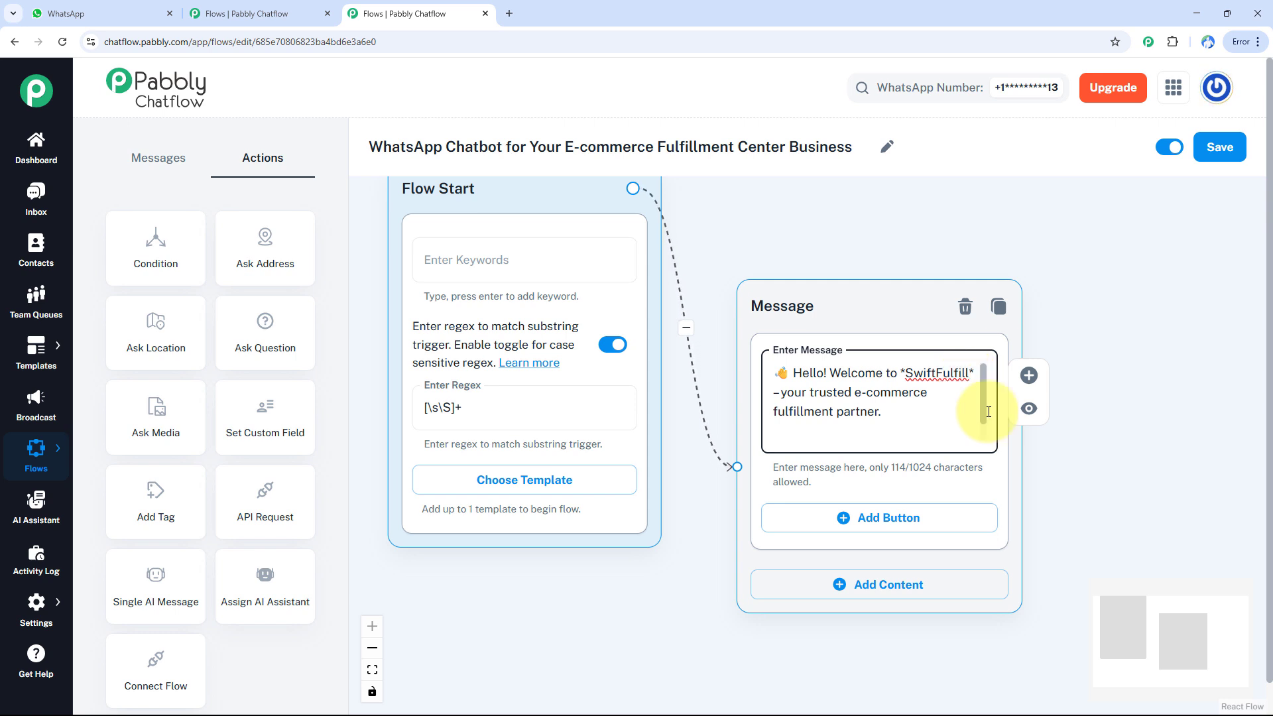
scroll(1108, 495, down, 1)
- Add three buttons to the welcome message: Check Inventory, Track My Orders and Shipping Timeline
drag(1100, 488, 1033, 399)
click(933, 446)
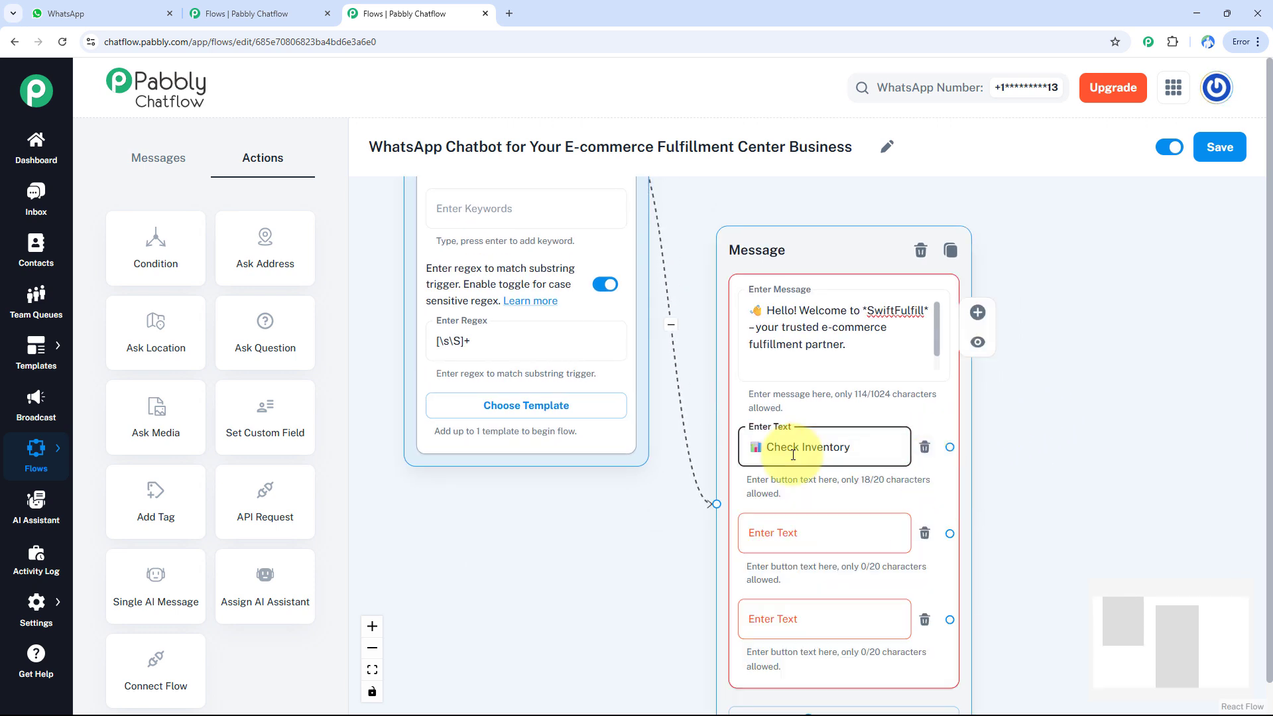
click(810, 531)
text(🚚 Track My Orders)
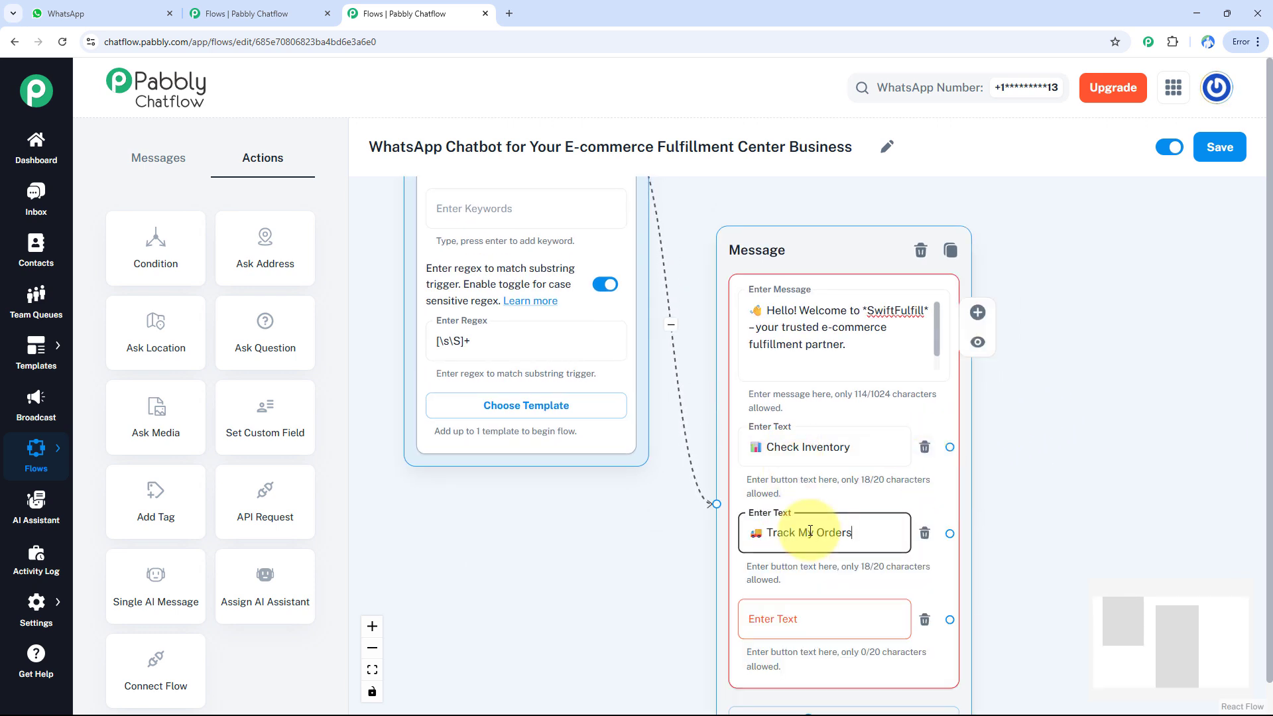
click(784, 609)
text(⏱️ Shipping Timeline)
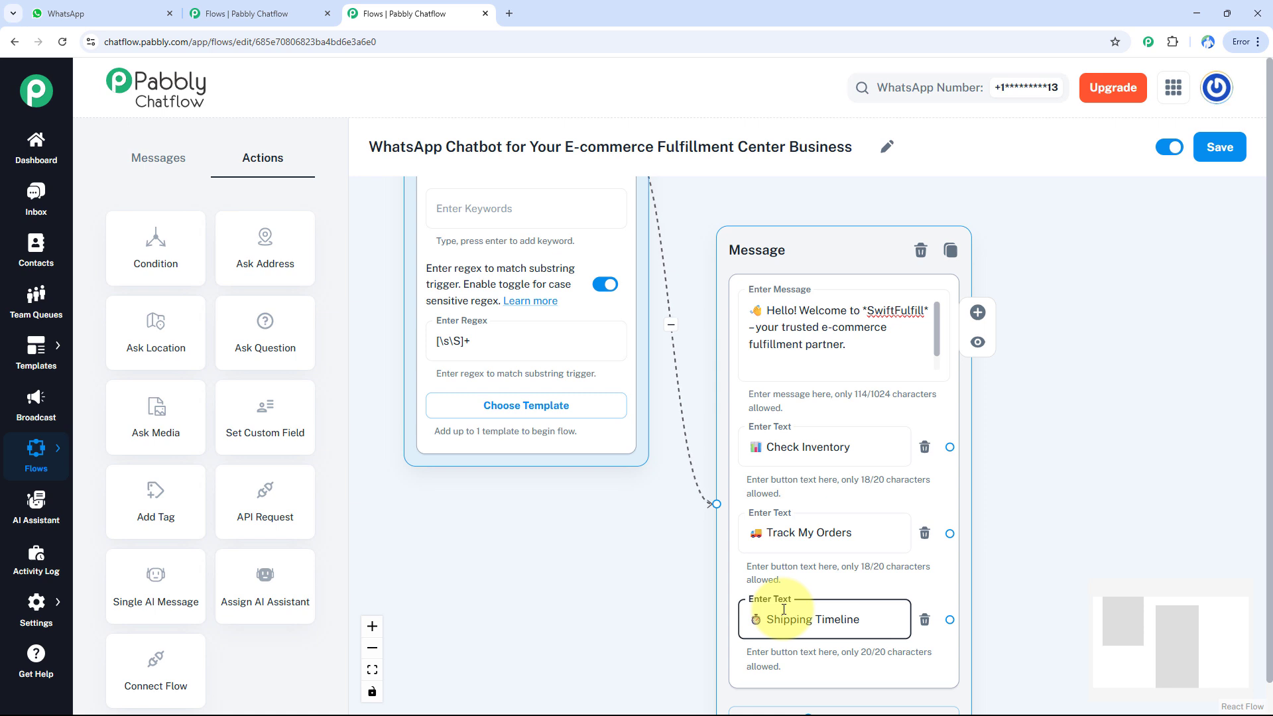
scroll(987, 520, down, 3)
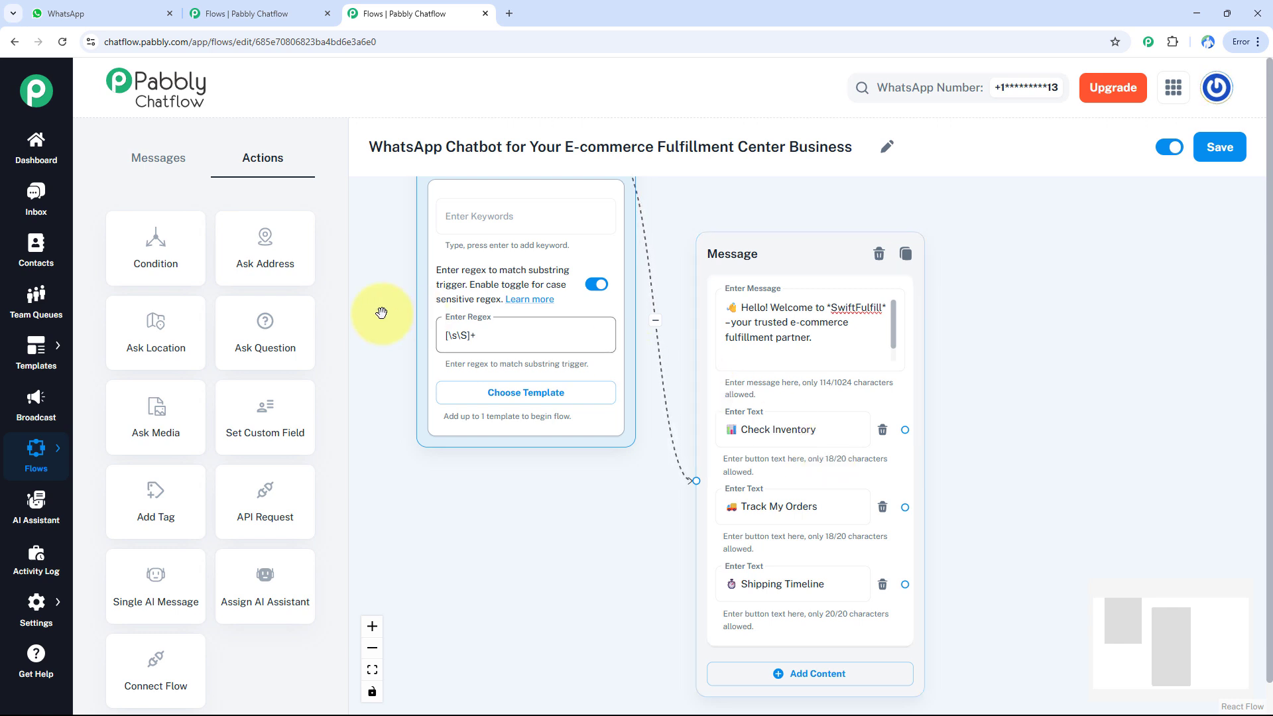
- Add an Ask Question node beside the welcome message with an *Inventory Check* text asking for the *Product Name* to check current stock levels
drag(263, 336, 1066, 300)
click(997, 348)
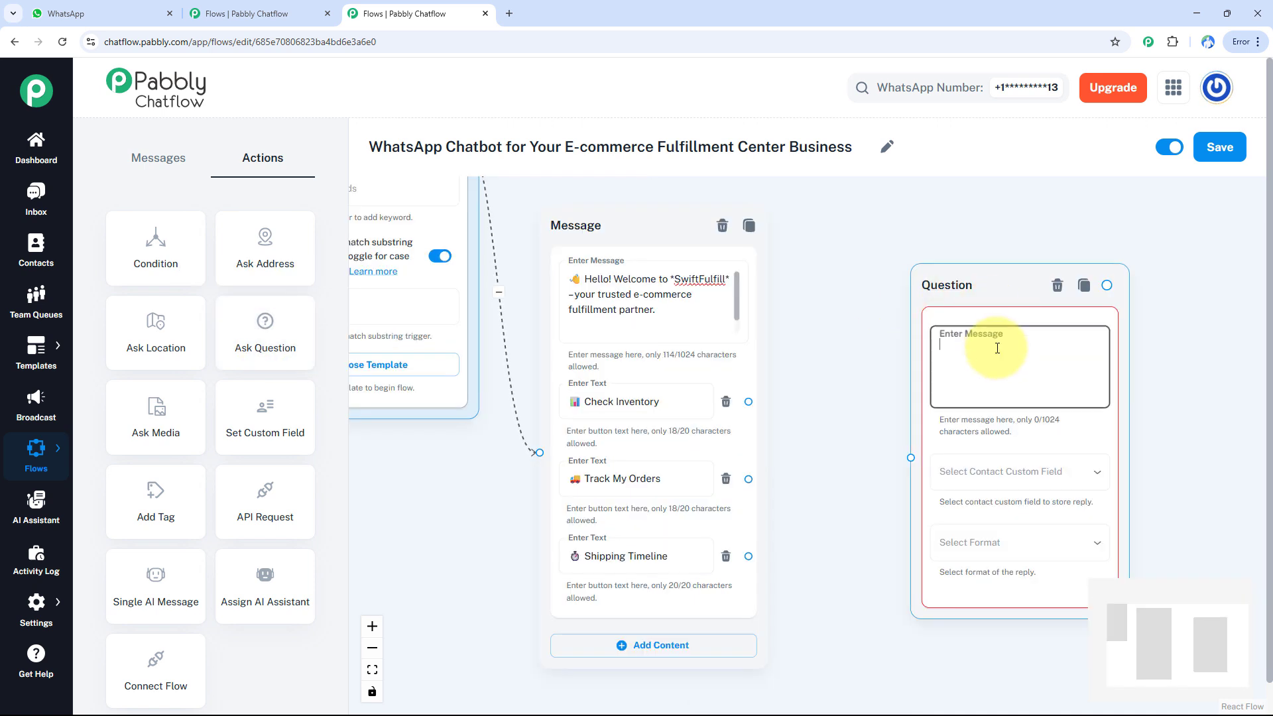
text(🗃 *Inventory Check*  Please enter your *Product Name* to check current stock levels.)
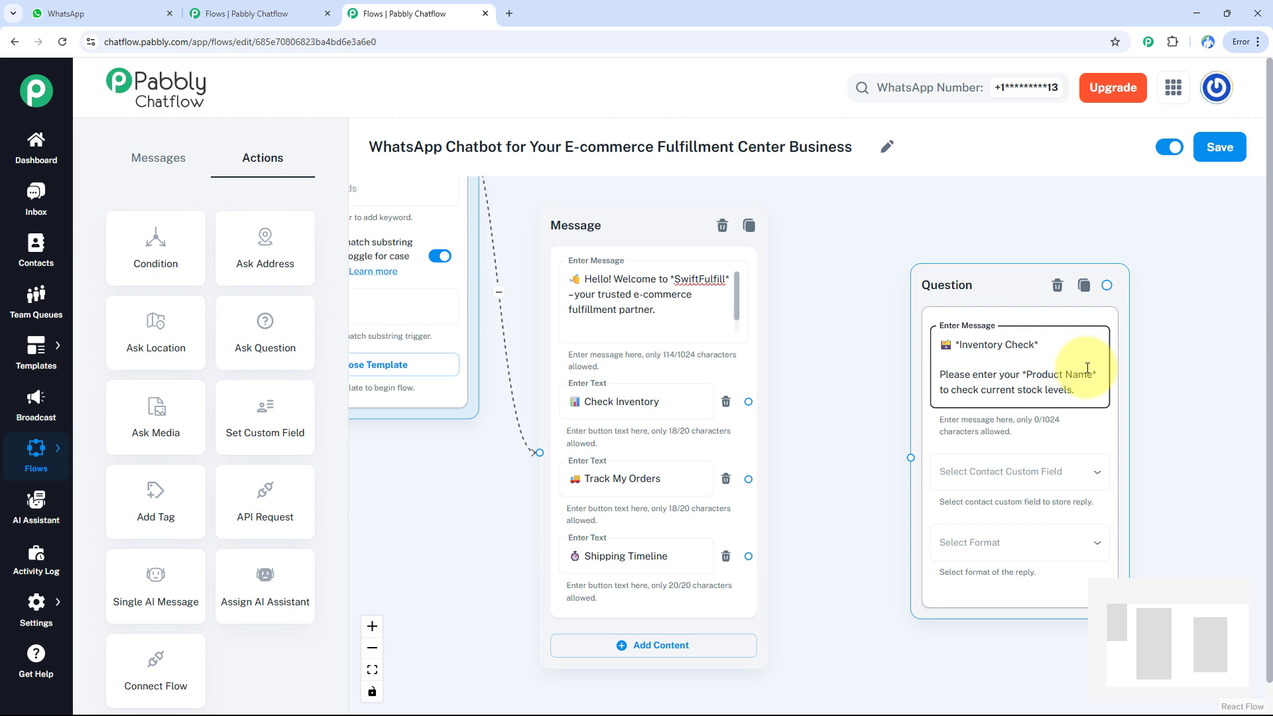
- Store the inventory question's reply in the inventory custom field with format Any, and connect the Check Inventory button to it
click(1009, 478)
click(1008, 491)
click(1009, 548)
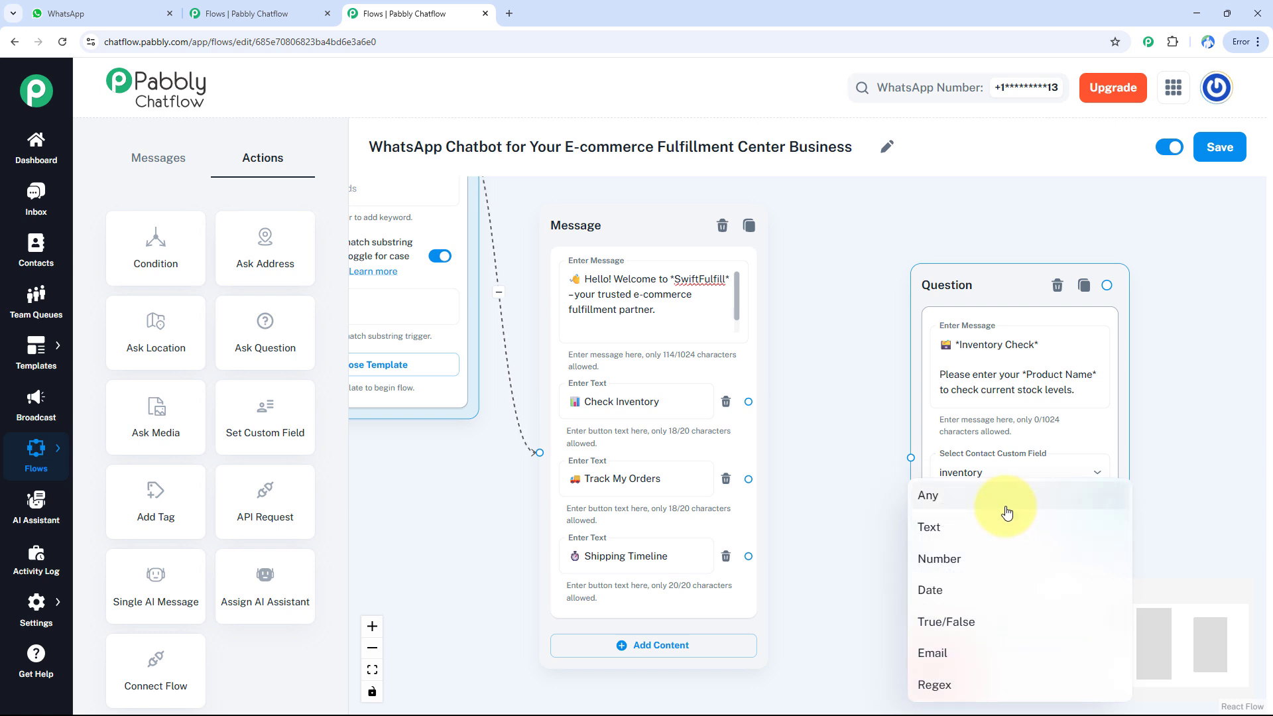
click(1008, 507)
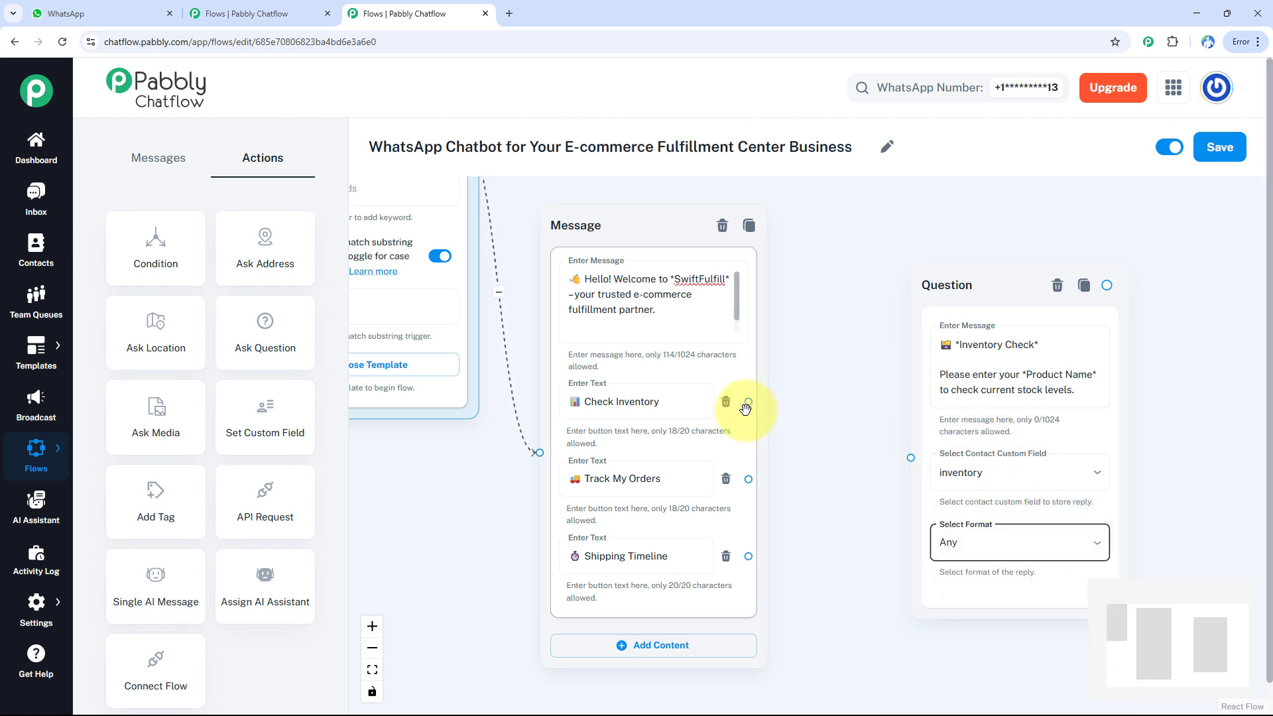
drag(749, 401, 911, 457)
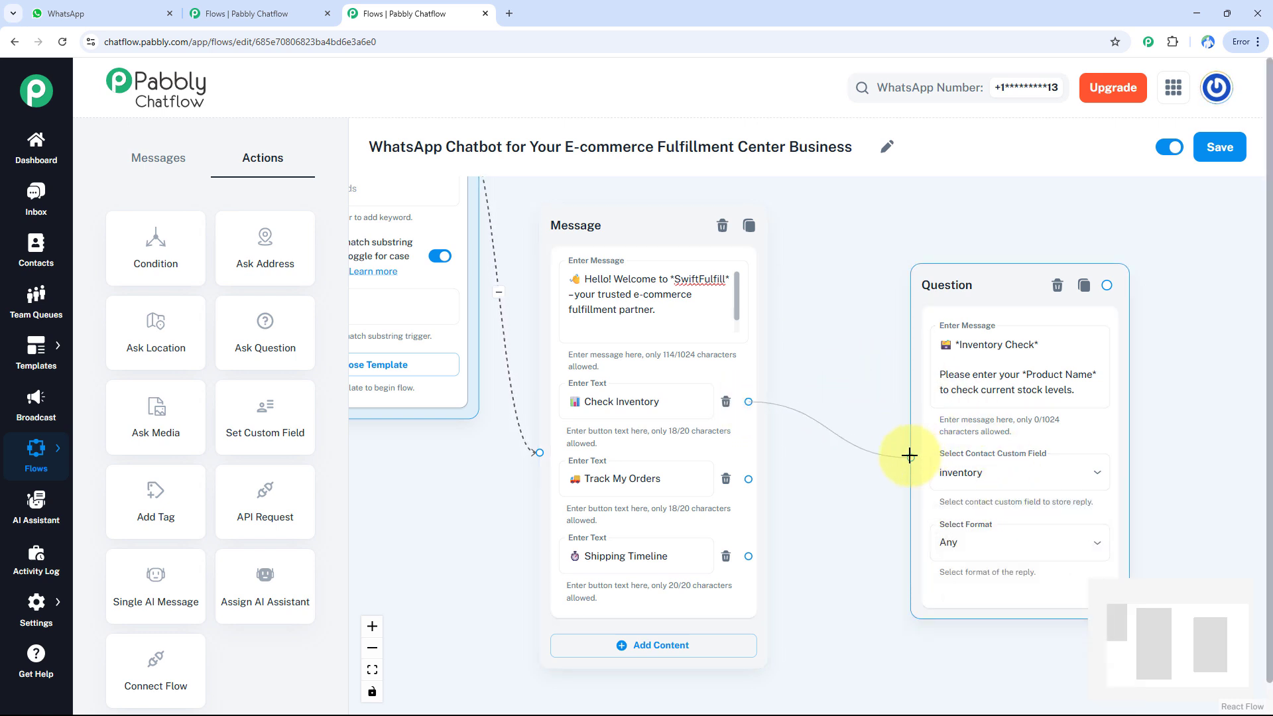
- Connect a Text + Button message to the inventory question, saying the item's inventory is being checked and the latest stock update will follow shortly
drag(1195, 450, 929, 453)
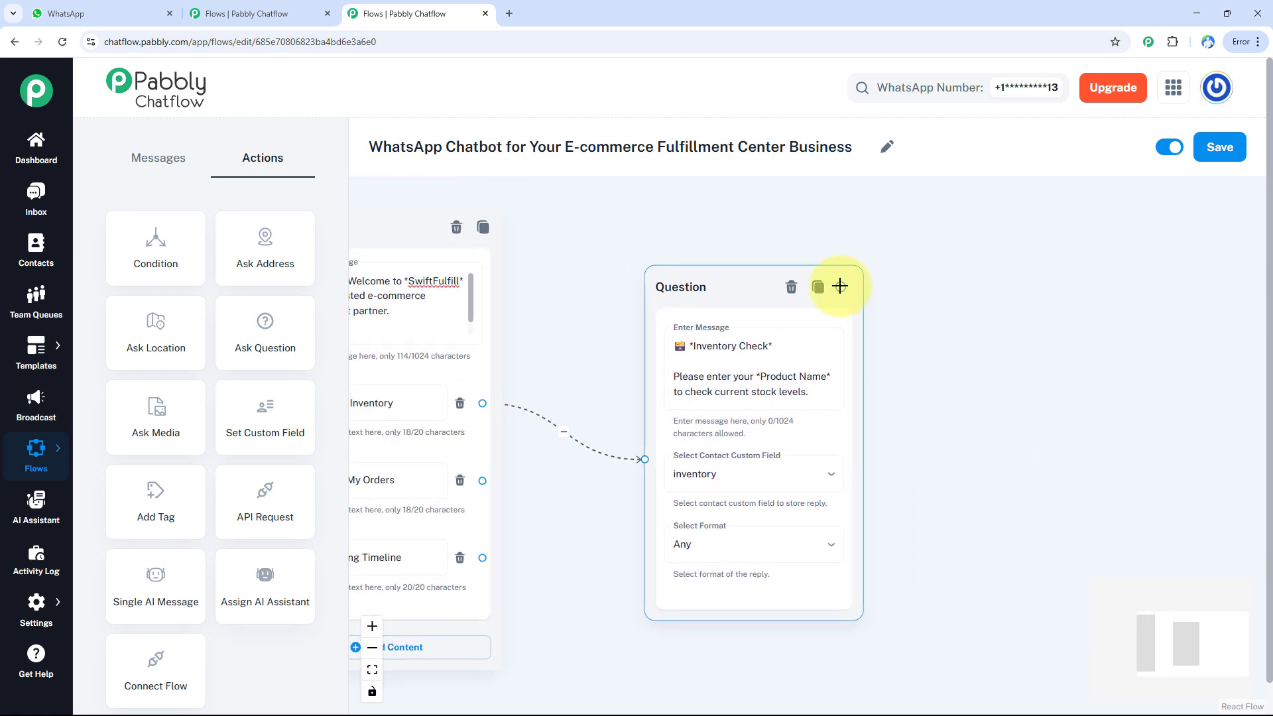
drag(840, 286, 1046, 429)
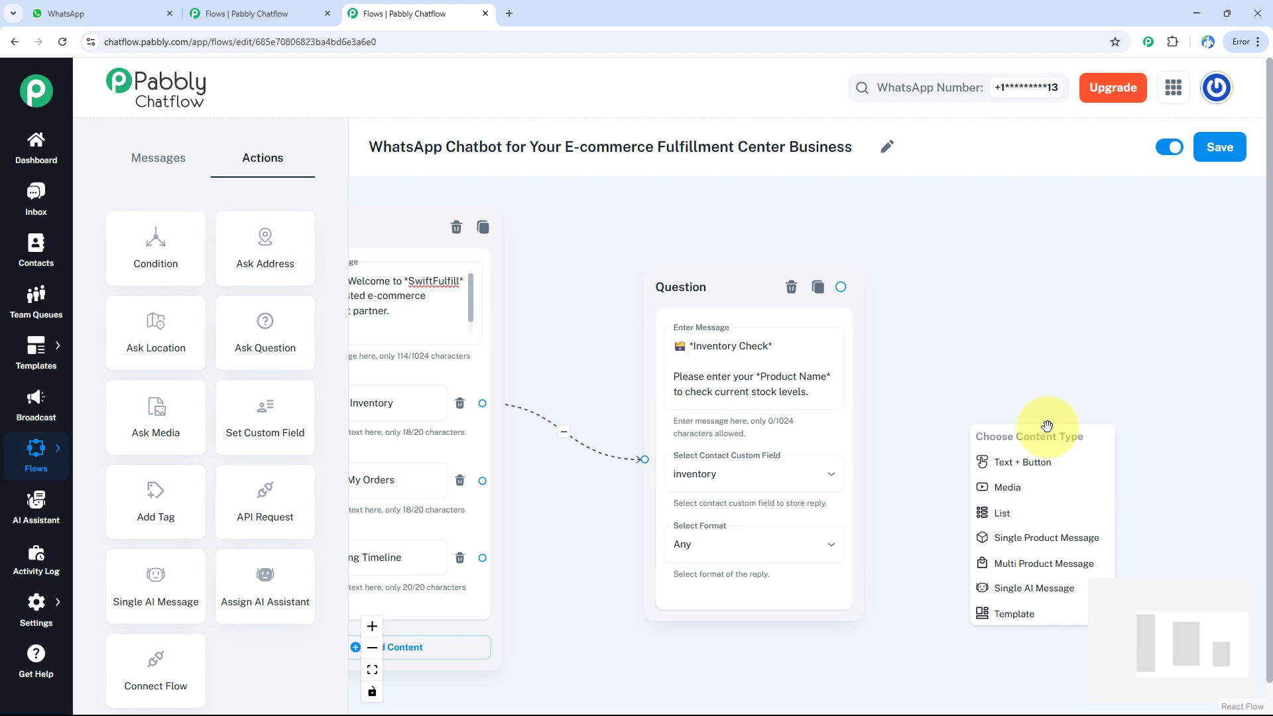
click(1019, 463)
text(🕒 Got it! We're checking the inventory for your item. Please give us a few seconds — we'll send you the latest stock update shortly. 📦)
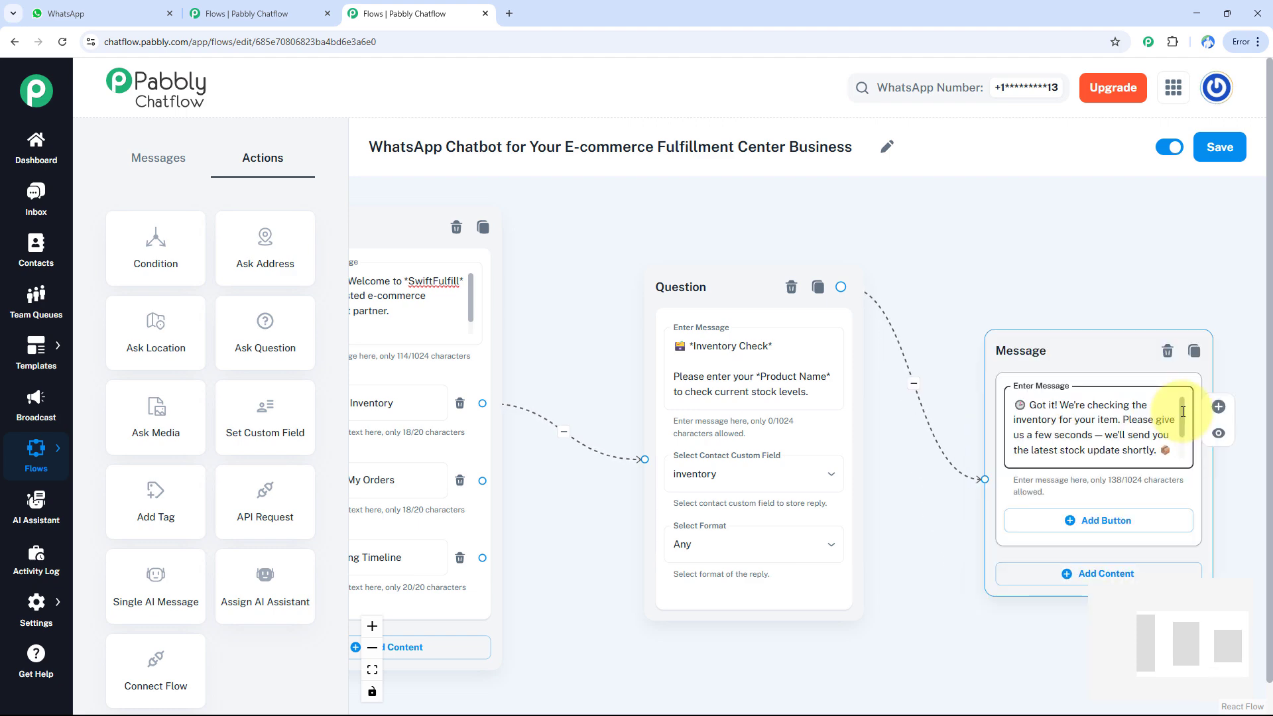
scroll(1183, 412, down, 2)
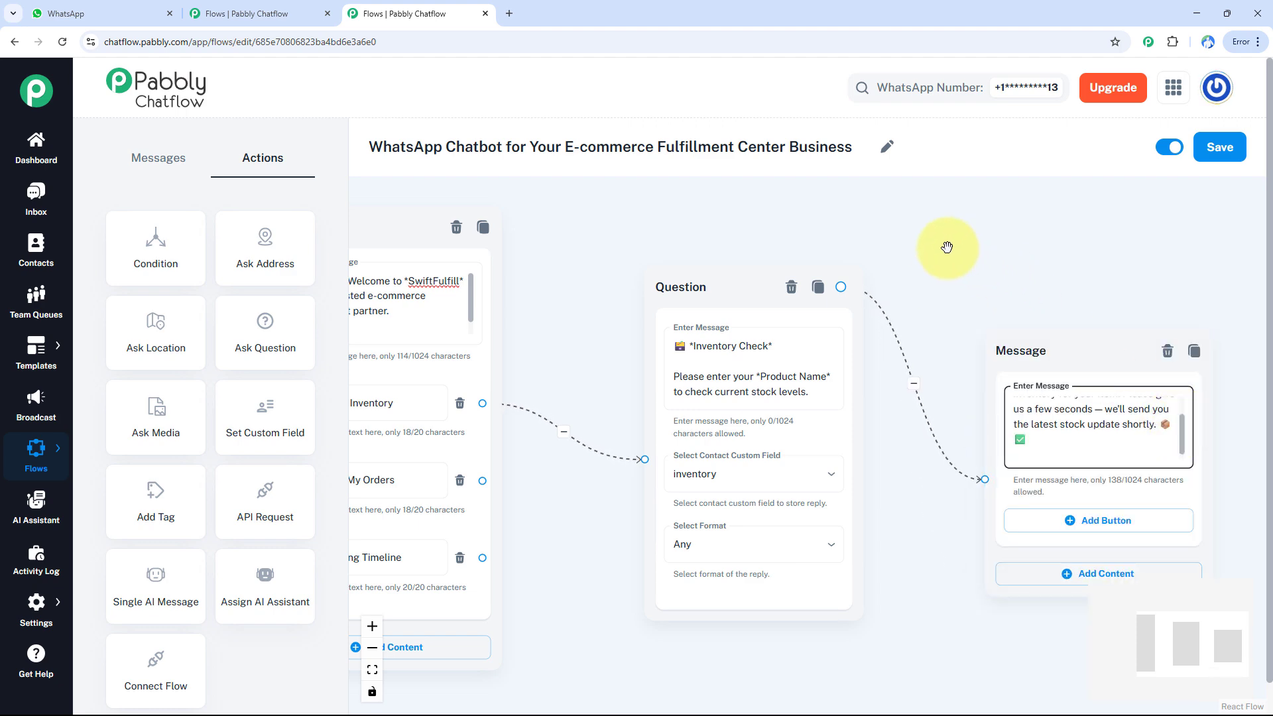
- Add an Ask Question node below the inventory question with an *Order Tracking* text asking for the *Order ID* to get real-time tracking details
drag(947, 248, 1222, 241)
drag(887, 318, 904, 219)
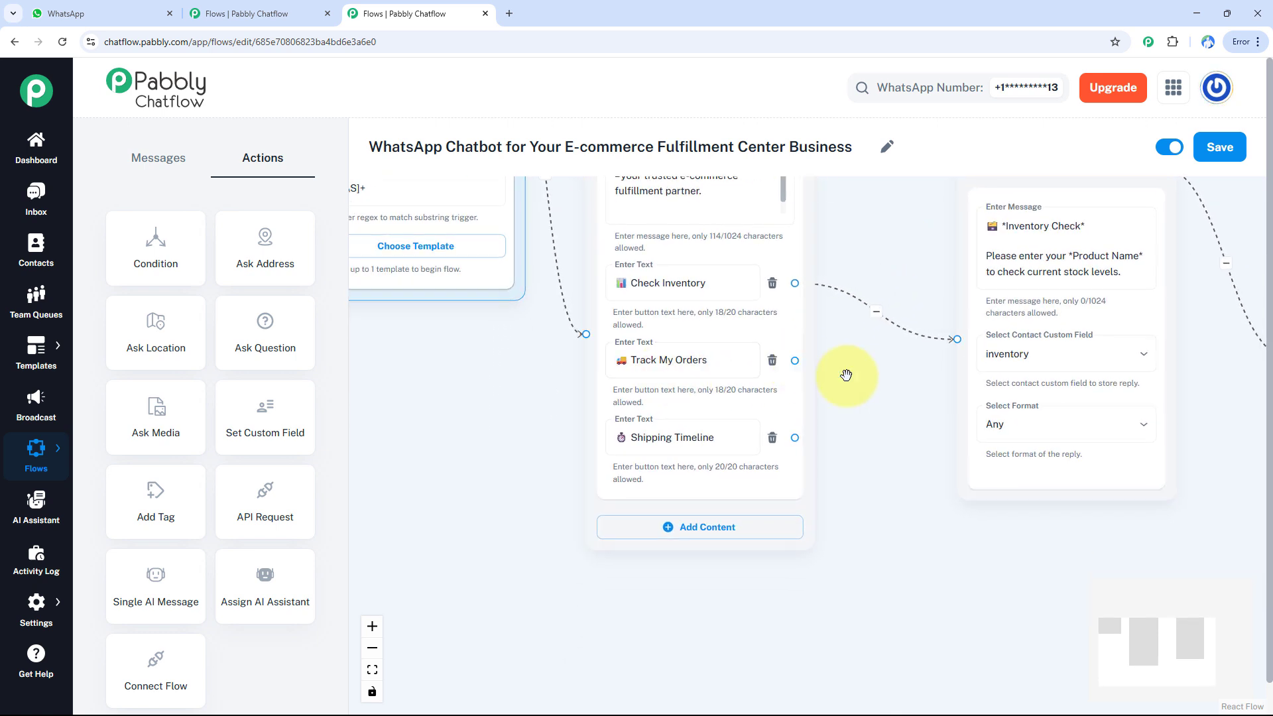
drag(260, 333, 962, 584)
click(826, 461)
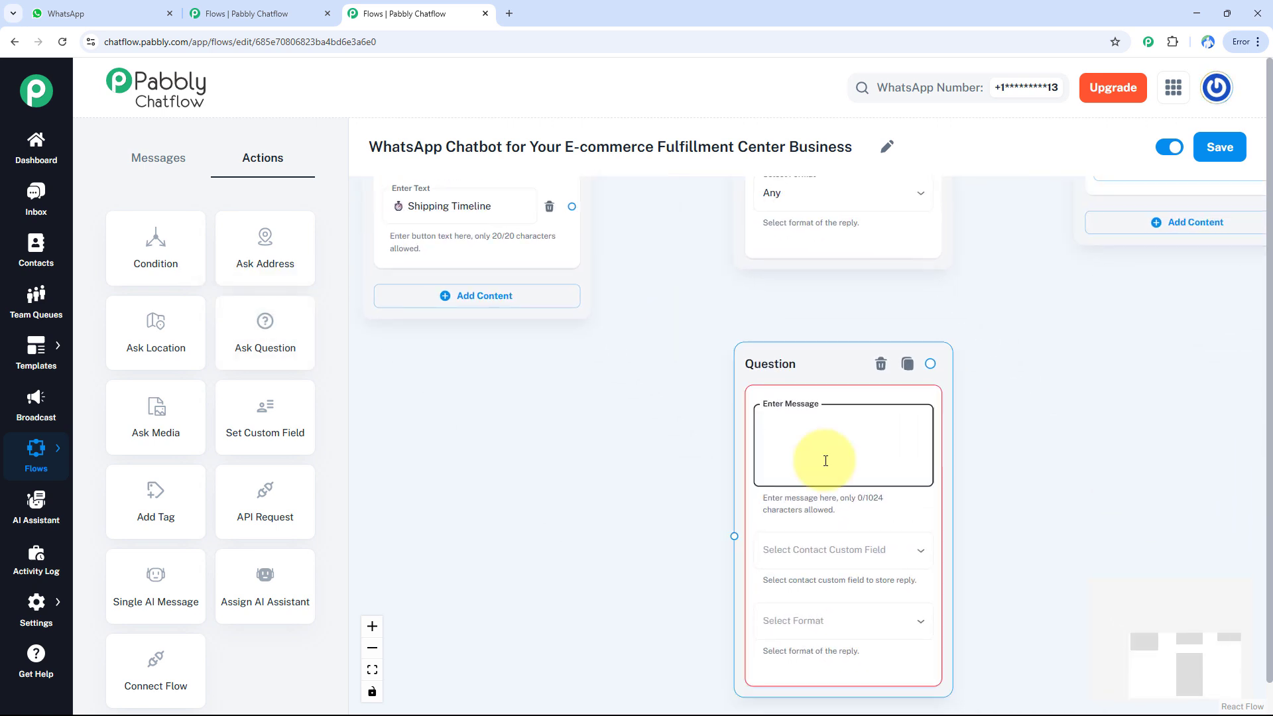
text(📦 *Order Tracking*  Please enter your *Order ID* to get real-time tracking details.)
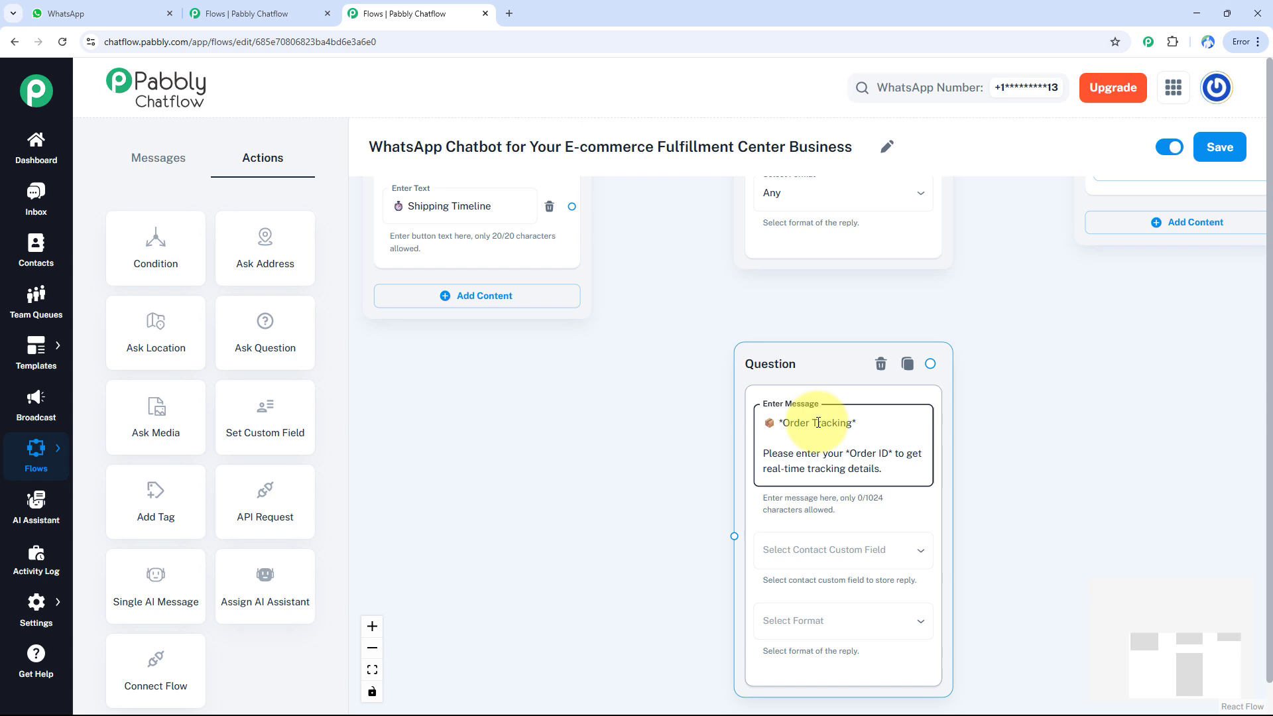
- Store the order tracking reply in the order custom field with format Any, and connect the Track My Orders button to this question
click(821, 565)
click(835, 631)
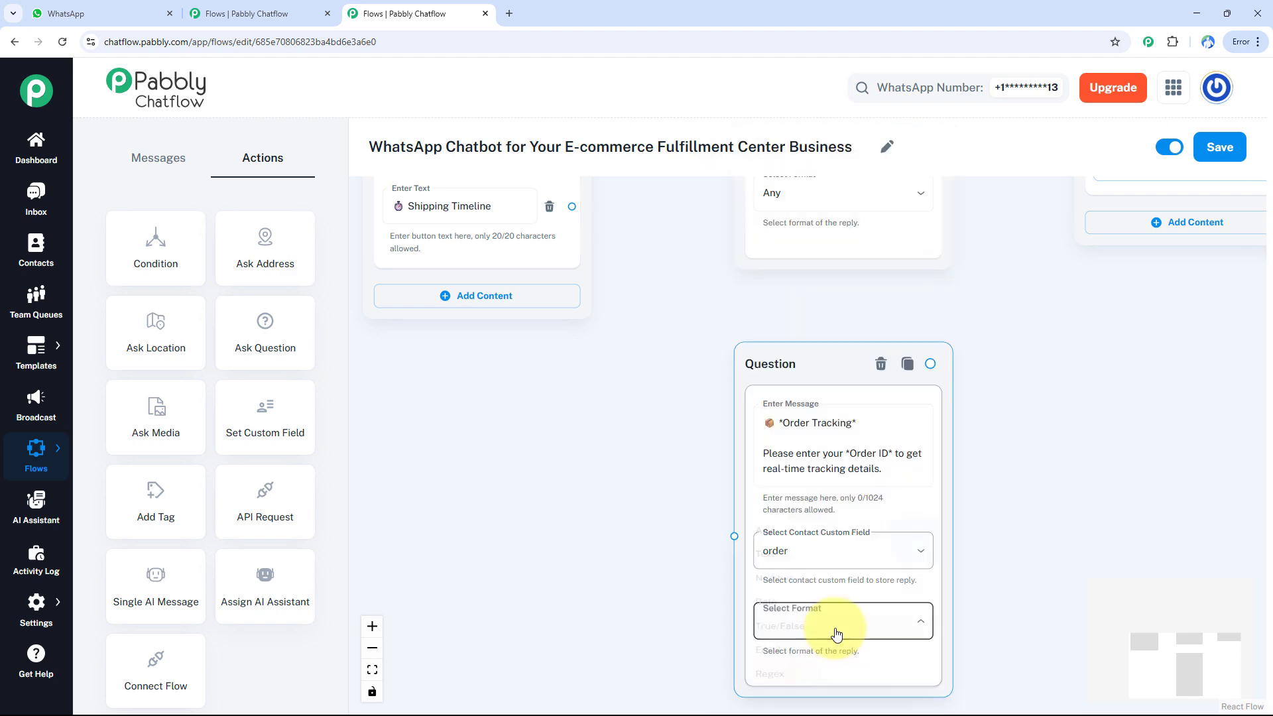
click(810, 503)
scroll(644, 393, up, 3)
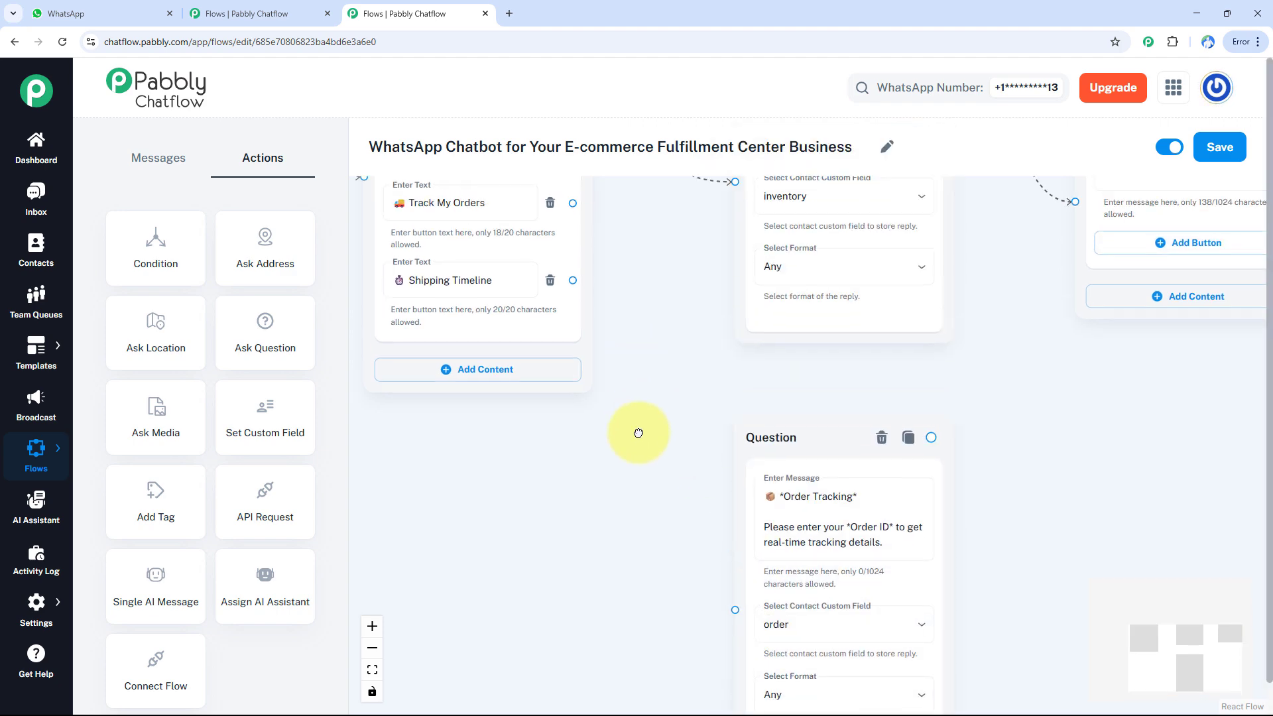
drag(627, 326, 789, 521)
- Connect a Text + Button message to the order tracking question, thanking the customer and asking them to wait while tracking details are fetched
drag(1073, 397, 882, 364)
drag(786, 334, 912, 581)
click(957, 621)
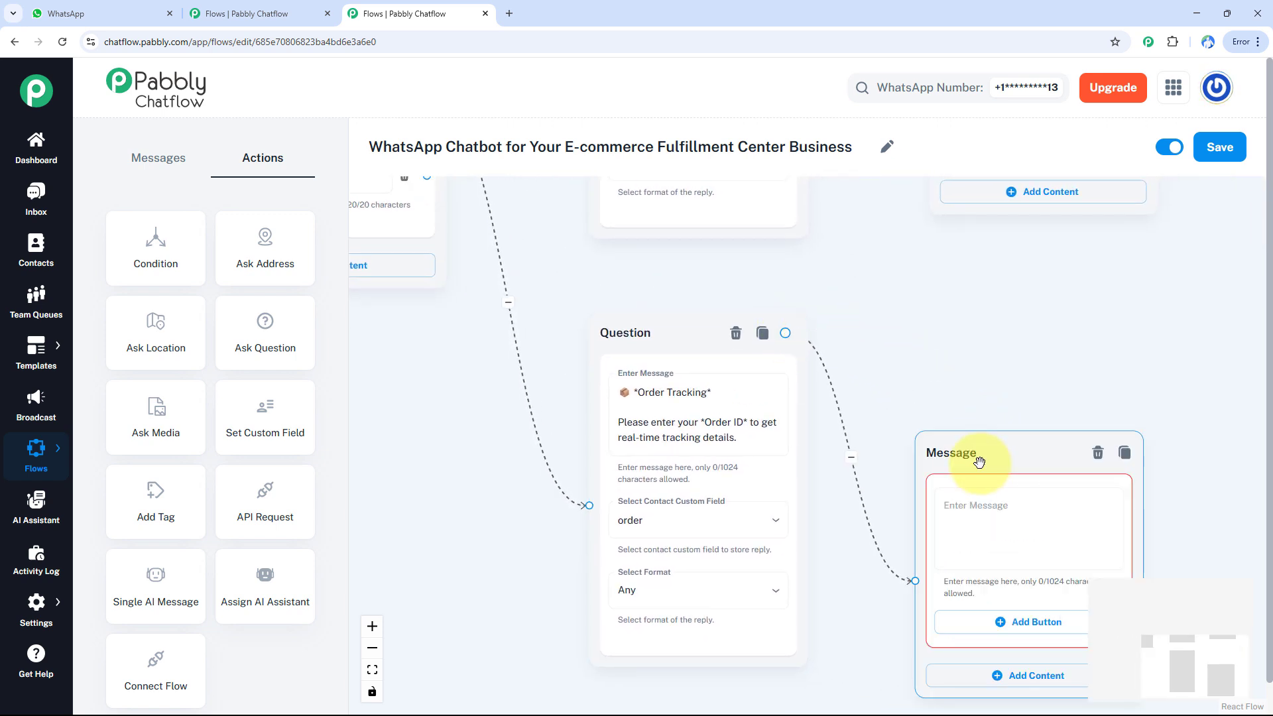
click(979, 509)
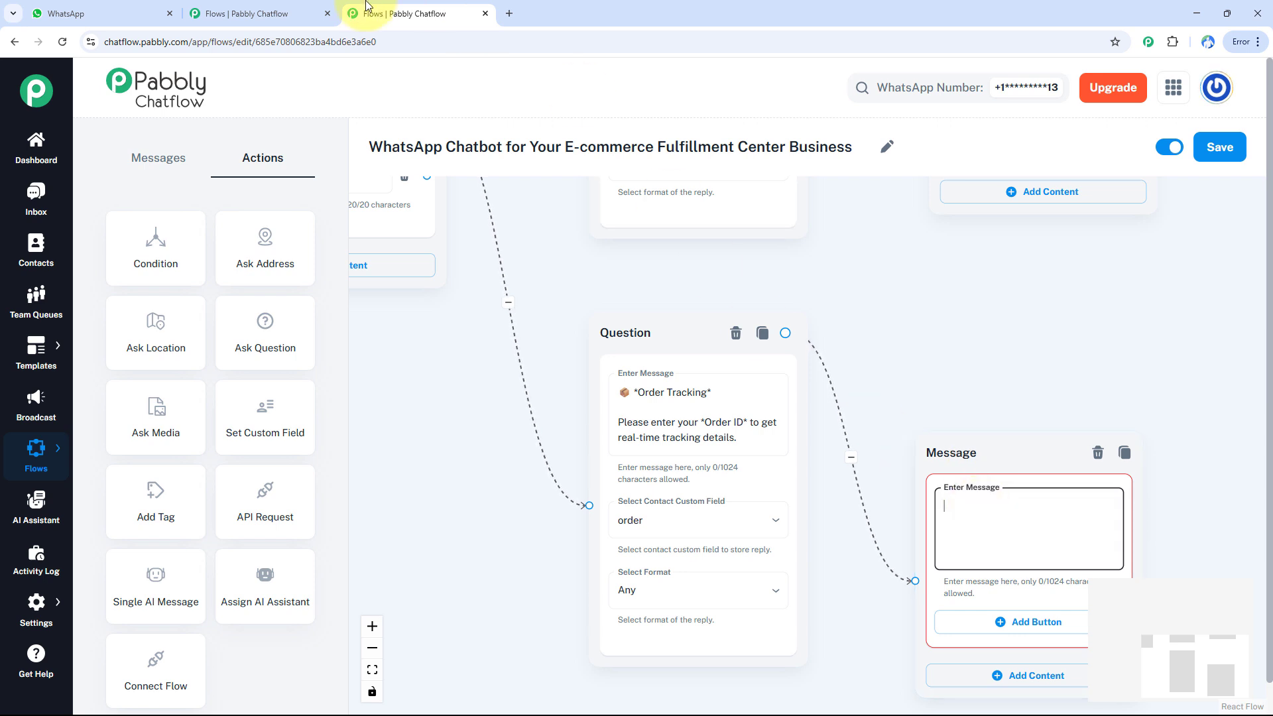
text(🕒 Thanks! We're fetching the tracking details for your order. Please wait a few seconds while we get the latest update. 📦 🚀)
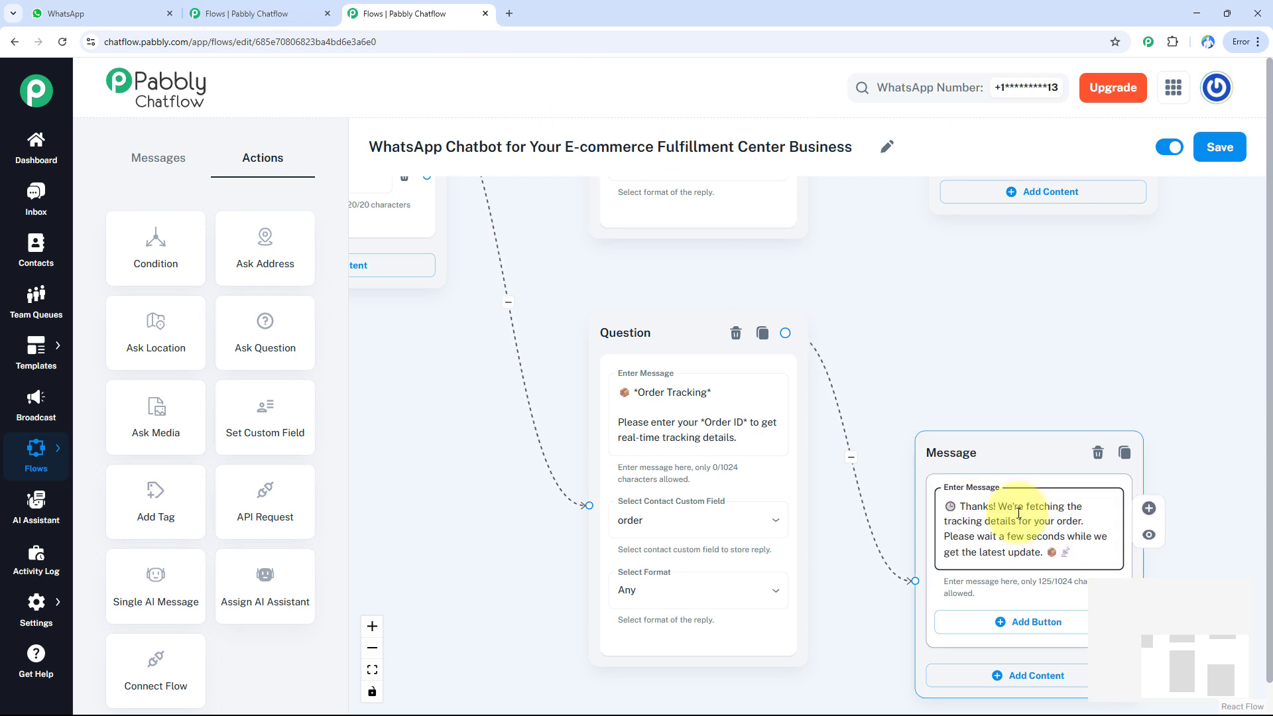
- Connect a Text + Button message to the Shipping Timeline button, listing *Standard Shipping Timelines* with 24–48 hrs processing, domestic delivery time and partner couriers
drag(932, 392, 1180, 401)
drag(727, 353, 762, 548)
drag(708, 382, 867, 547)
click(856, 582)
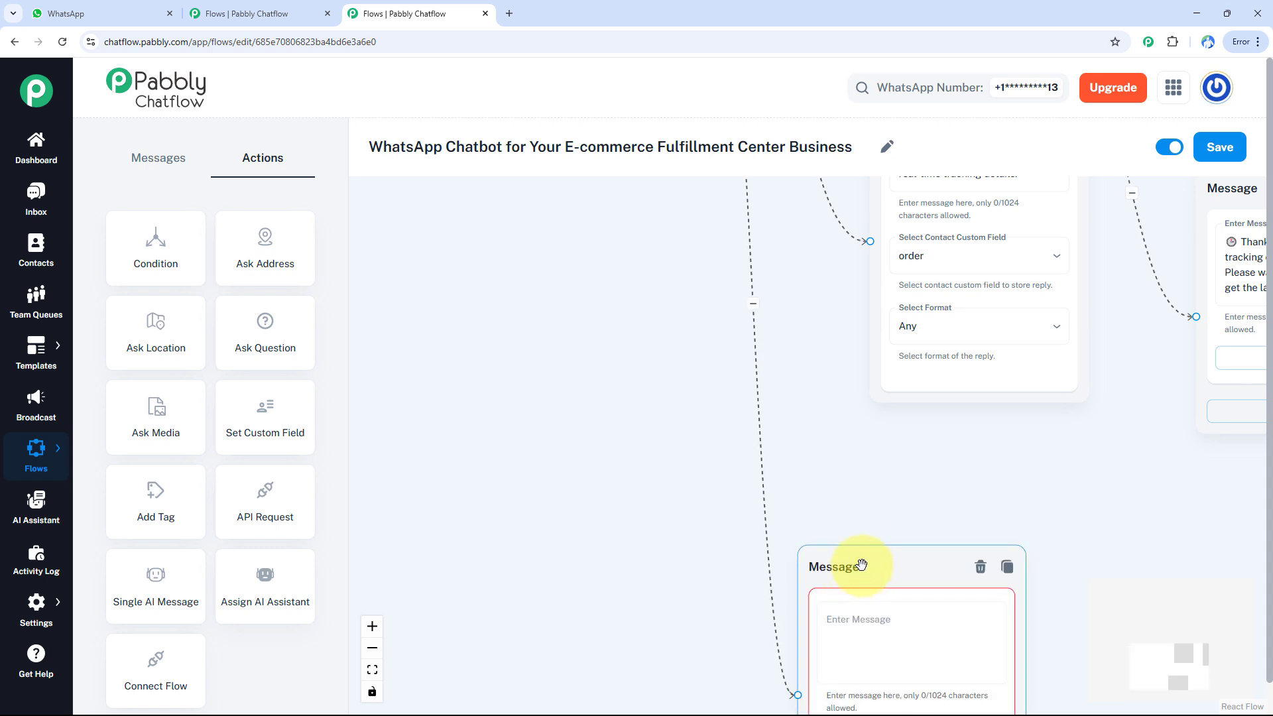
key(ctrl+v)
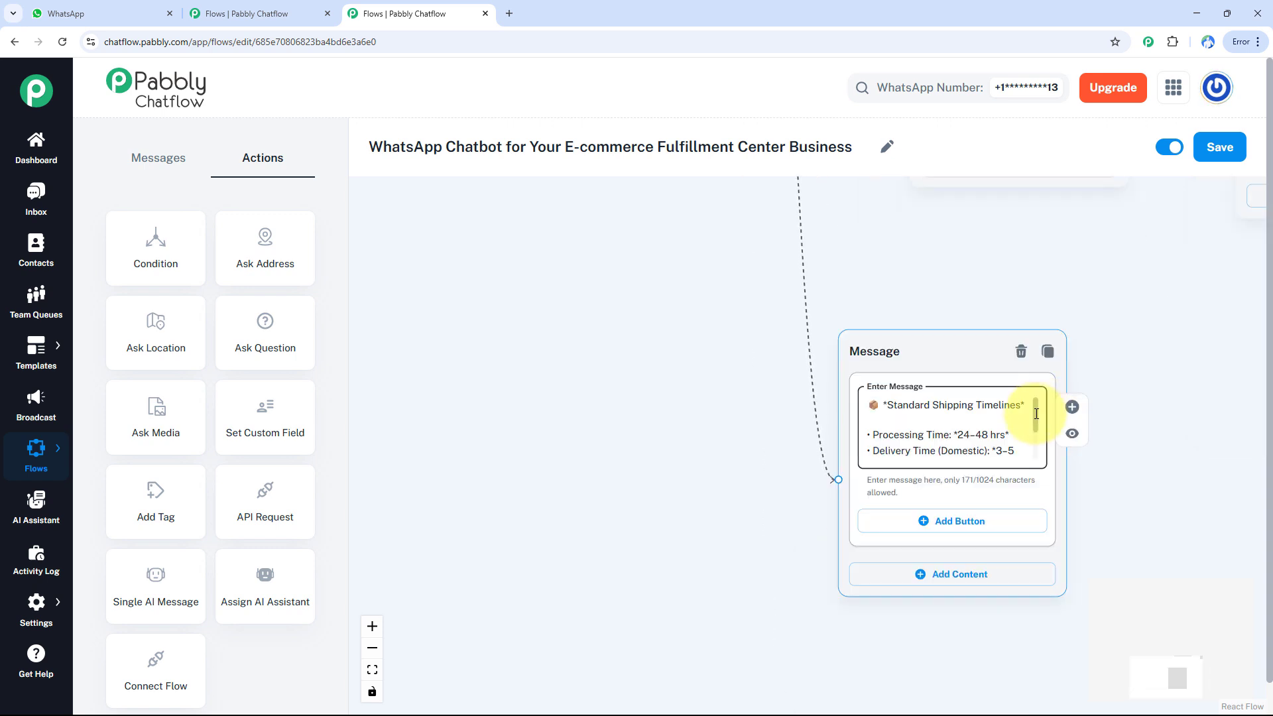
drag(1036, 414, 921, 526)
scroll(1038, 448, down, 3)
scroll(921, 526, down, 2)
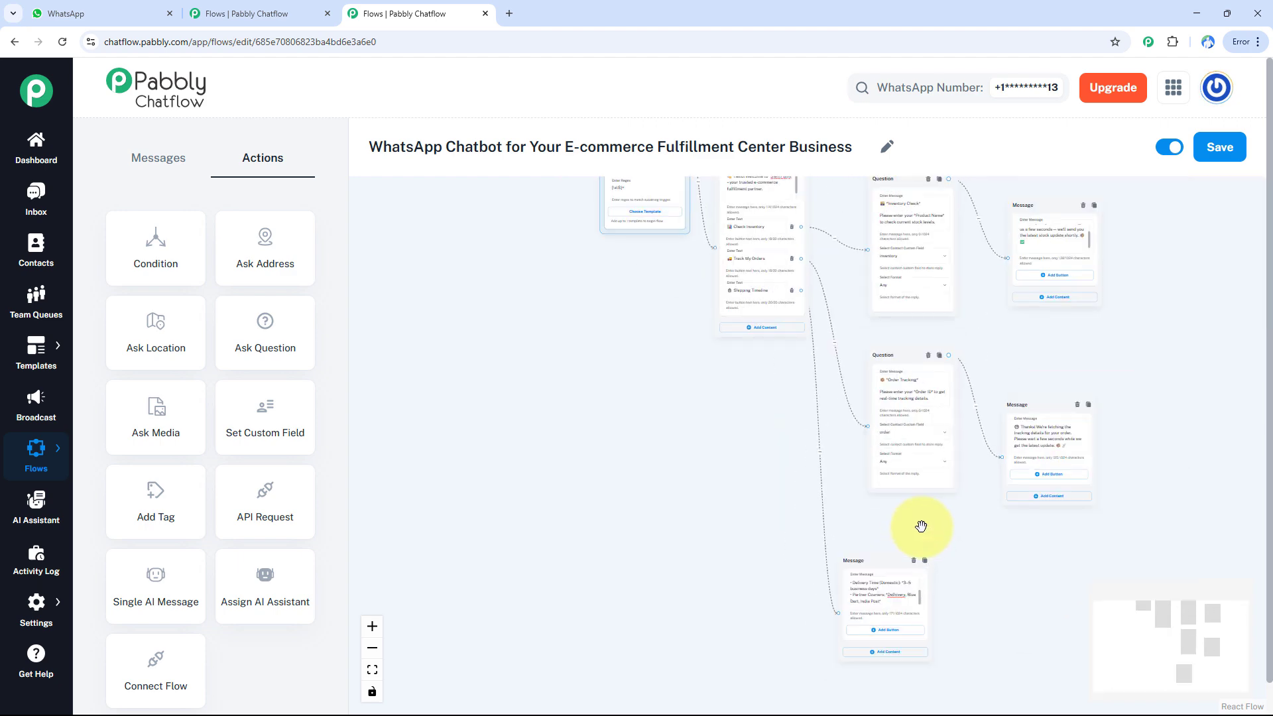
drag(1040, 335, 969, 415)
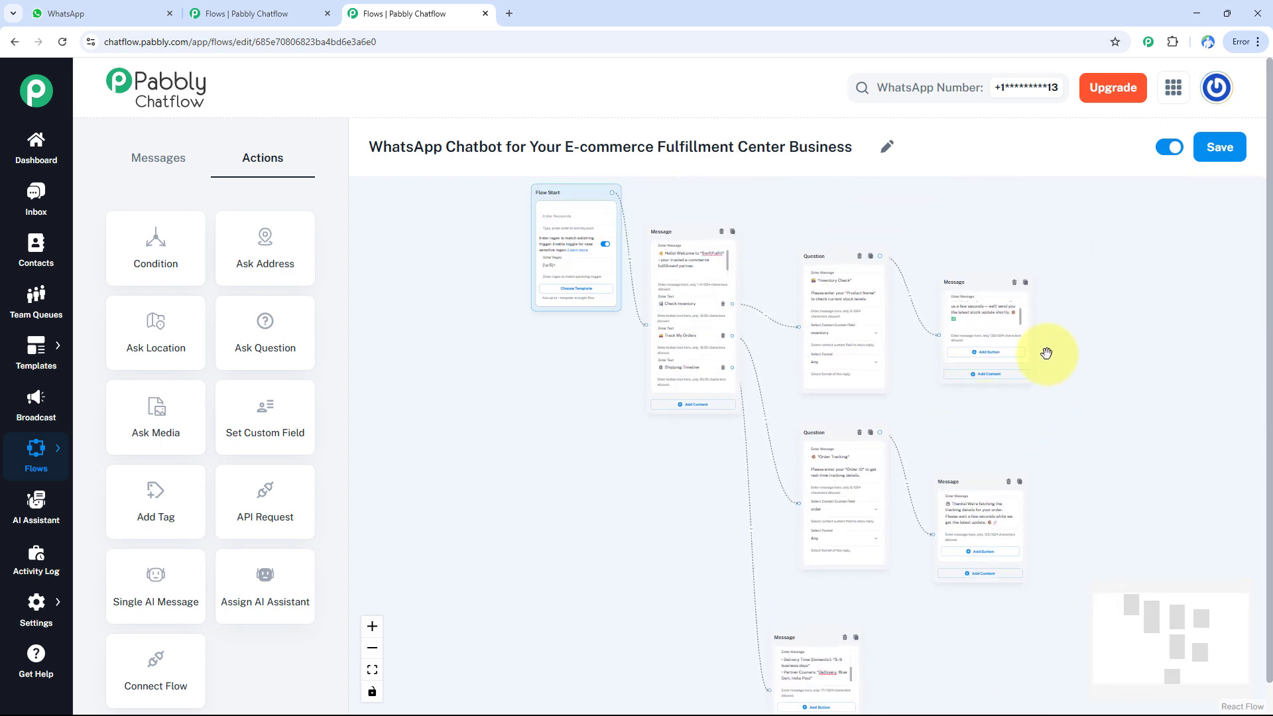
scroll(931, 420, down, 3)
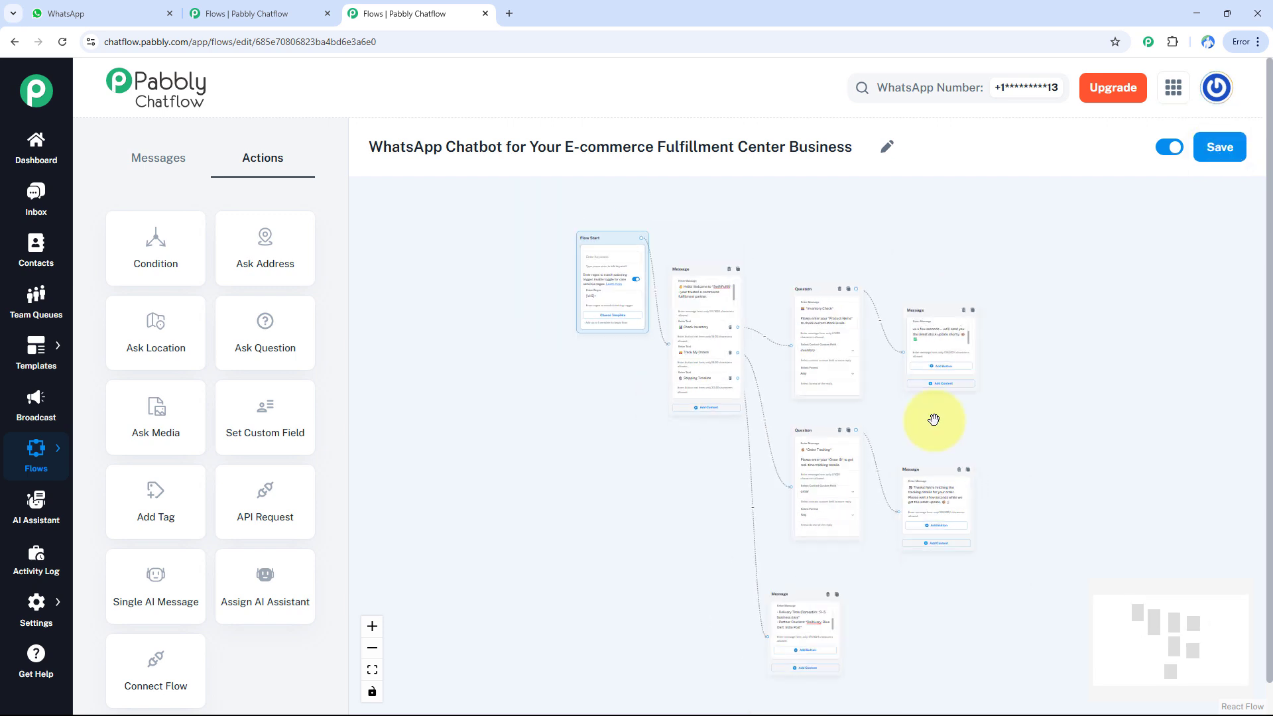